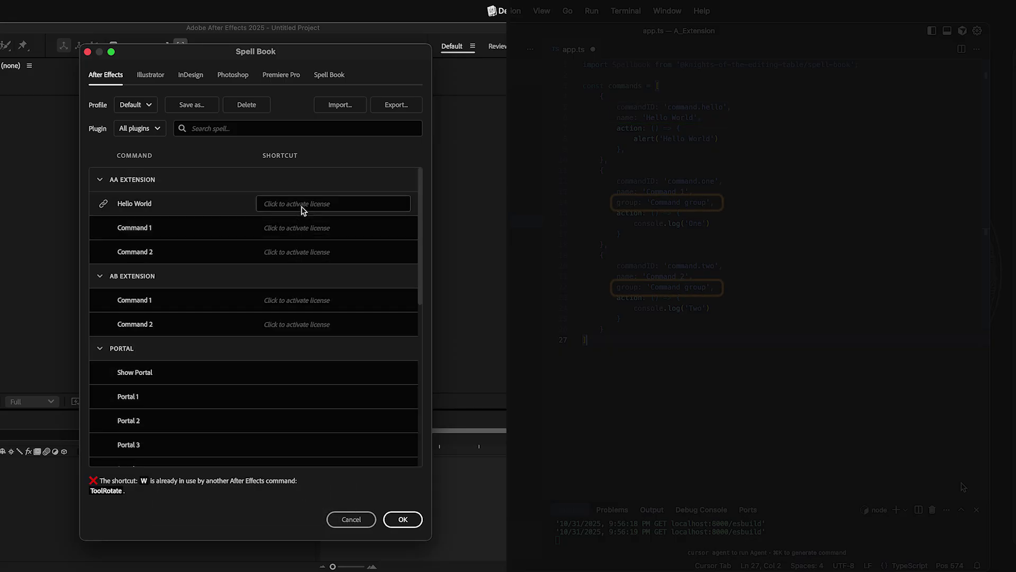
Step: Start Hello World's license activation and paste the Spellbook create, register, start and stop lines into the extension code
{"action": "left_click", "coordinate": [303, 210]}
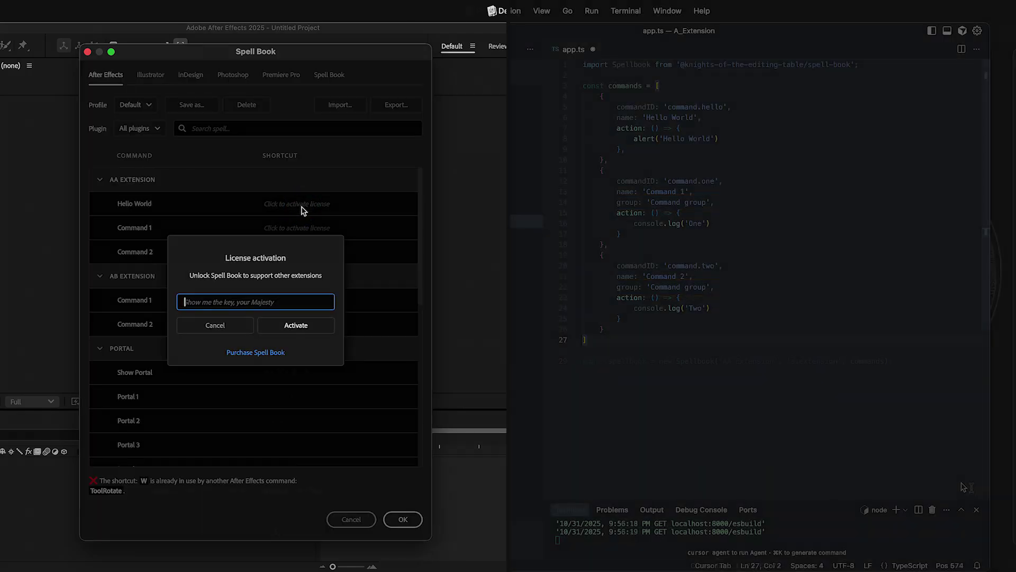
{"action": "type", "text": "const spellbook = new Spellbook('AA Extension', 'a.extension', commands);"}
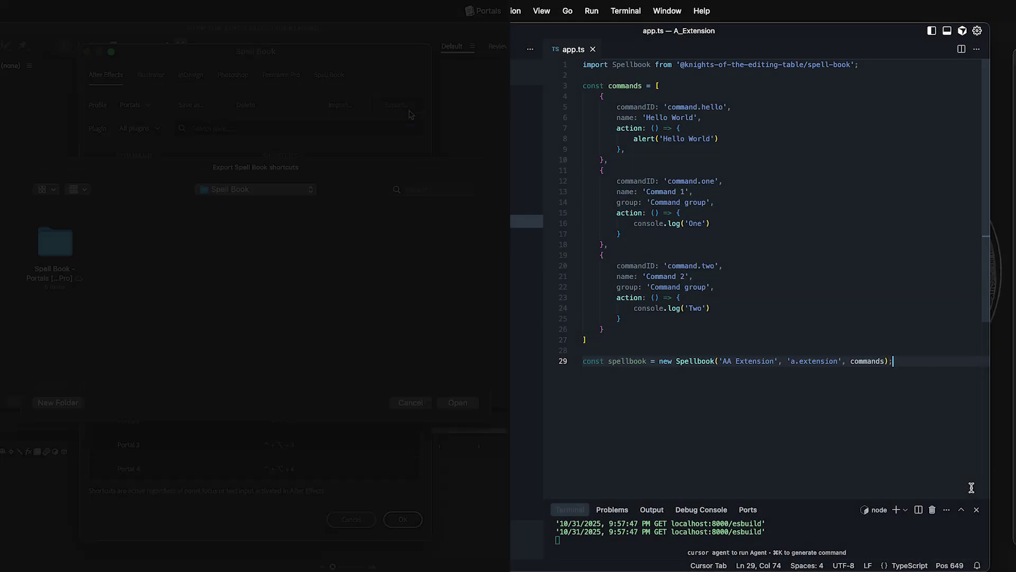
{"action": "type", "text": "spellbook.register(commands); spellbook.start(); spellbook.stop();"}
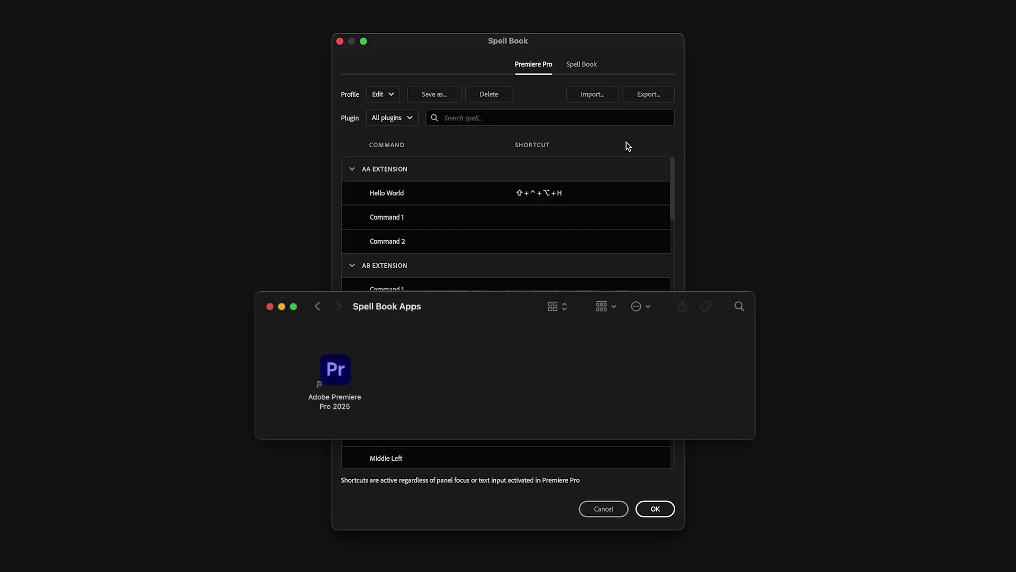
Step: Review Spell Book's After Effects, Photoshop, Illustrator and InDesign shortcut lists in turn
{"action": "left_click", "coordinate": [366, 77]}
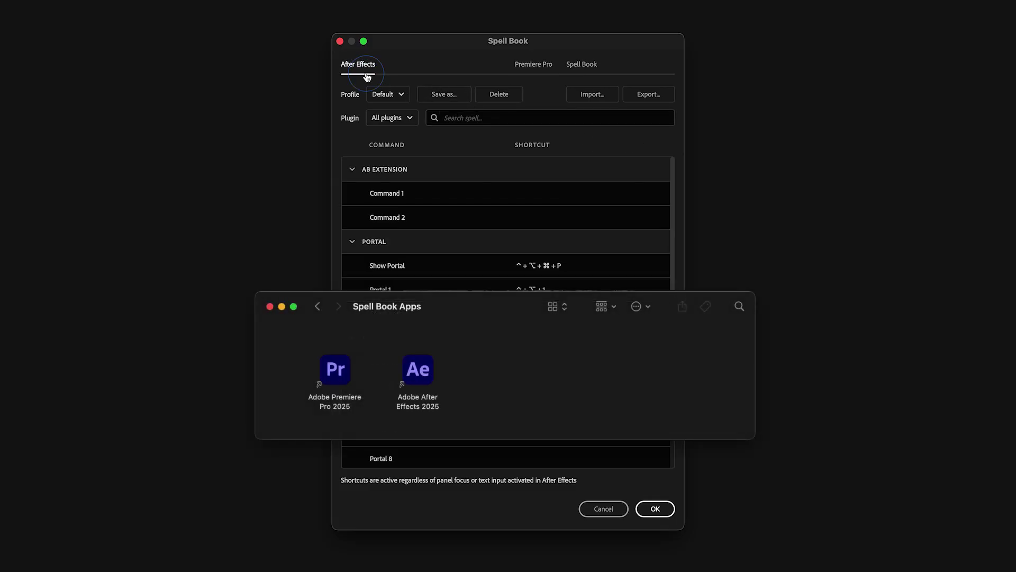
{"action": "left_click", "coordinate": [485, 75]}
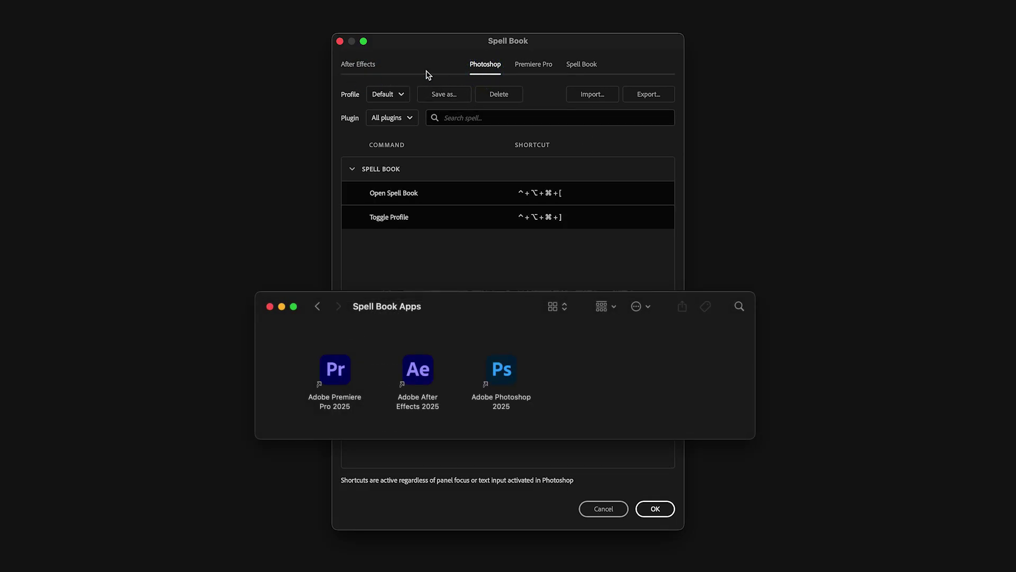
{"action": "left_click", "coordinate": [403, 74]}
{"action": "left_click", "coordinate": [450, 76]}
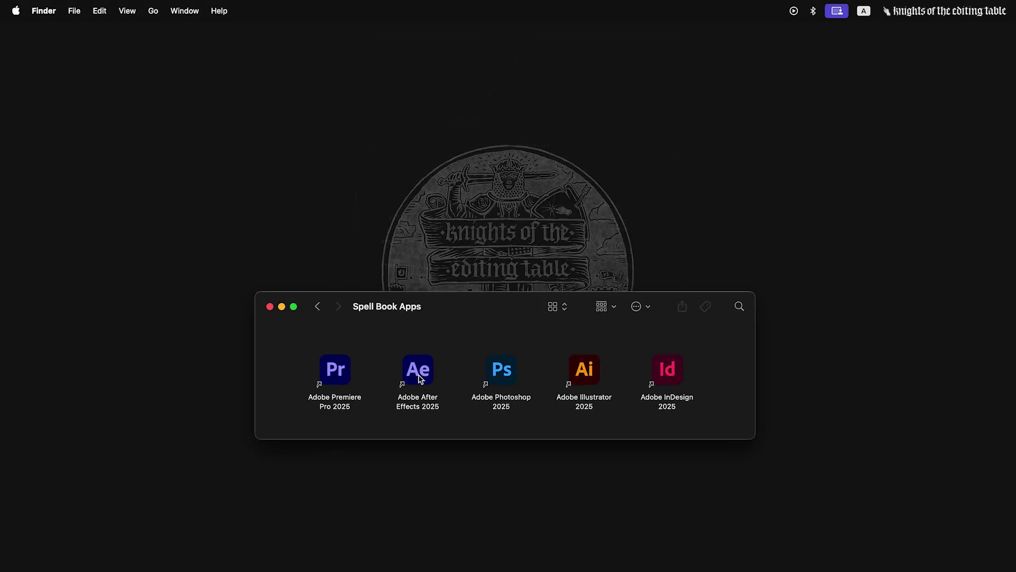
Step: Launch After Effects 2025 from Finder, quit it, then launch Photoshop 2025
{"action": "double_click", "coordinate": [418, 378]}
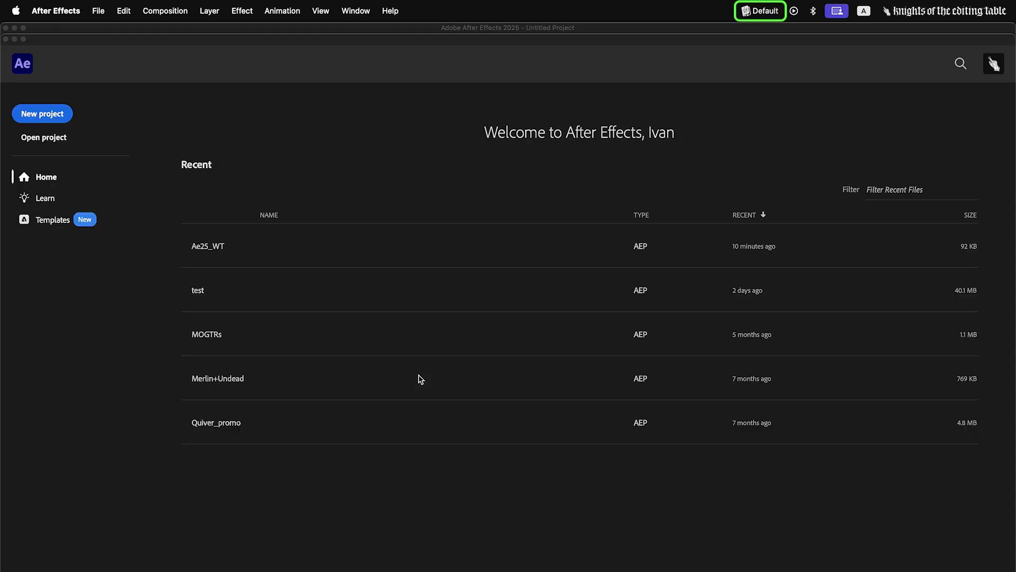
{"action": "left_click", "coordinate": [58, 10]}
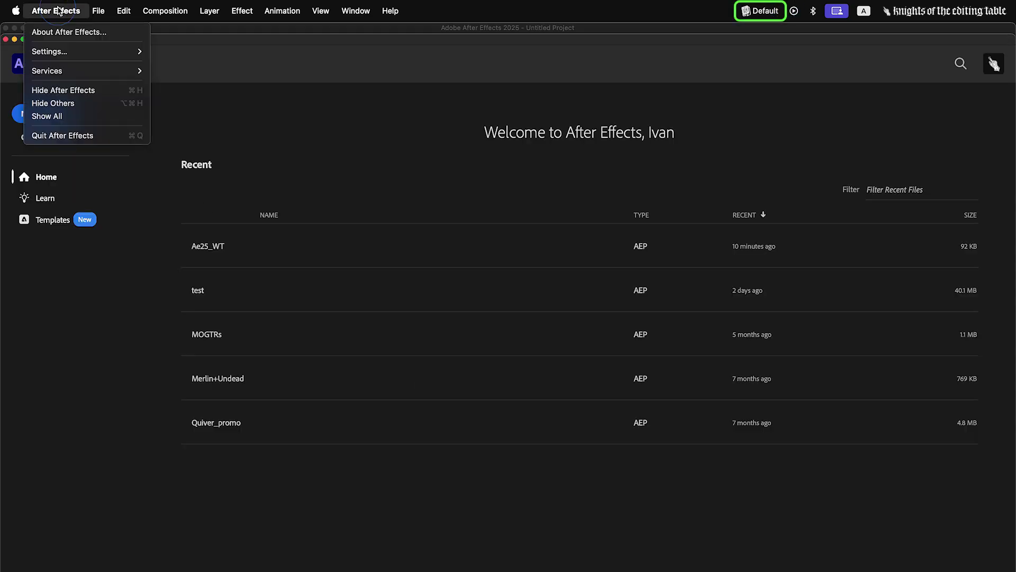
{"action": "left_click", "coordinate": [96, 137]}
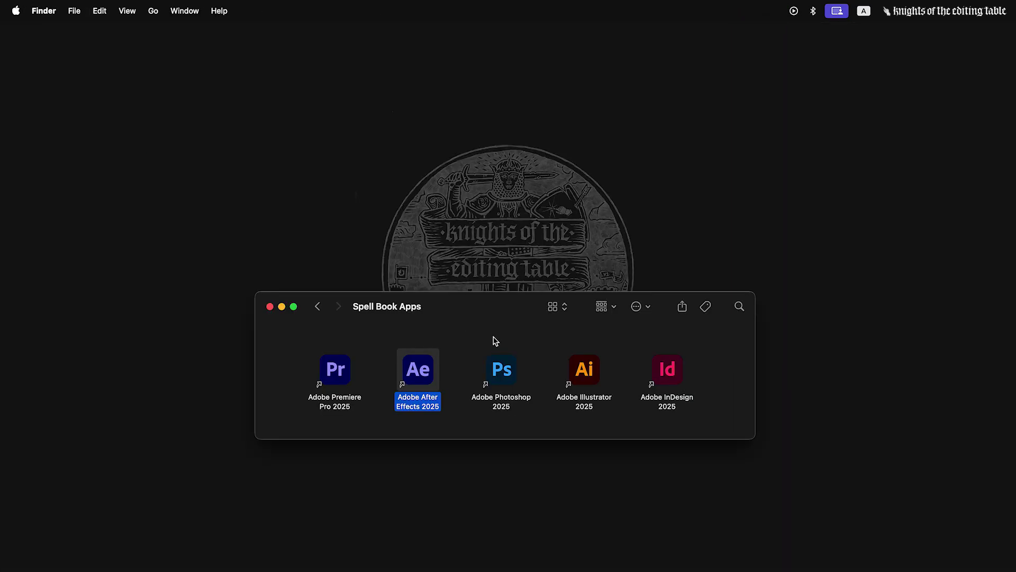
{"action": "double_click", "coordinate": [502, 371]}
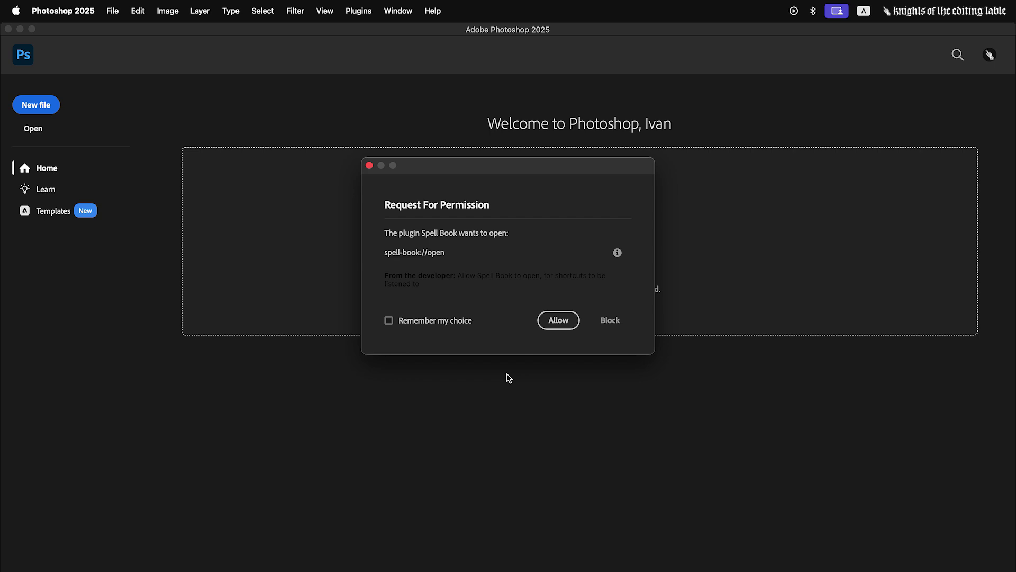
Step: Allow the Spell Book plugin's spell-book://open request with 'Remember my choice' enabled
{"action": "left_click", "coordinate": [434, 321]}
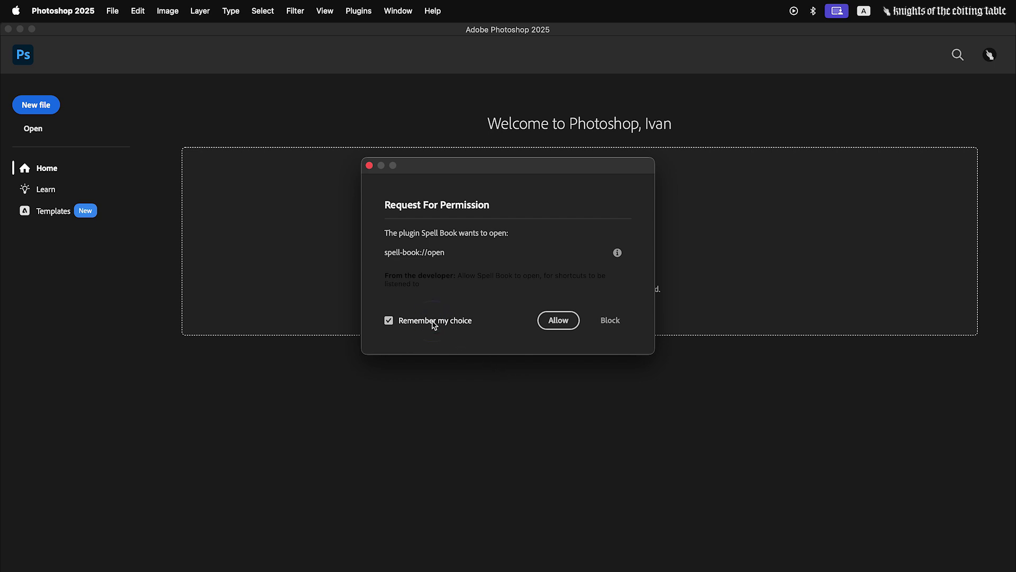
{"action": "left_click", "coordinate": [562, 326]}
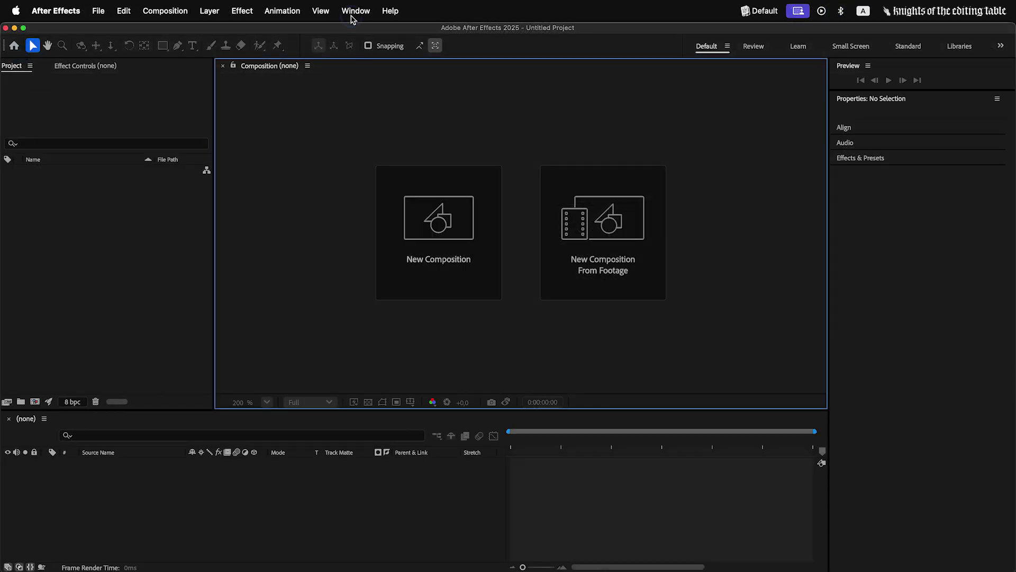
Step: Open the Spell Book shortcuts window via Window > Extensions > Spell Book and Show Spell Book
{"action": "left_click", "coordinate": [353, 16]}
{"action": "mouse_move", "coordinate": [447, 84]}
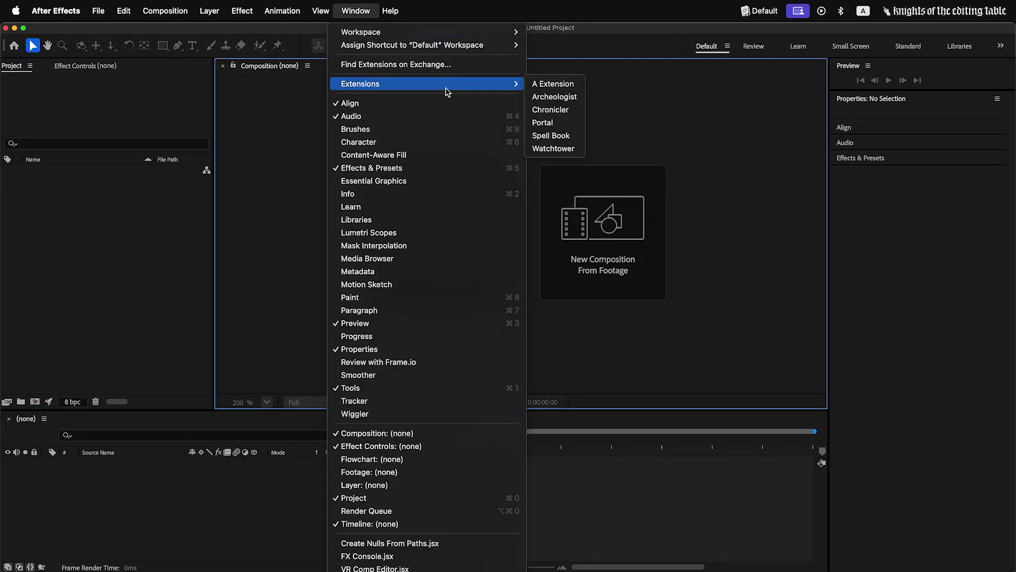
{"action": "left_click", "coordinate": [583, 135]}
{"action": "left_click", "coordinate": [782, 13]}
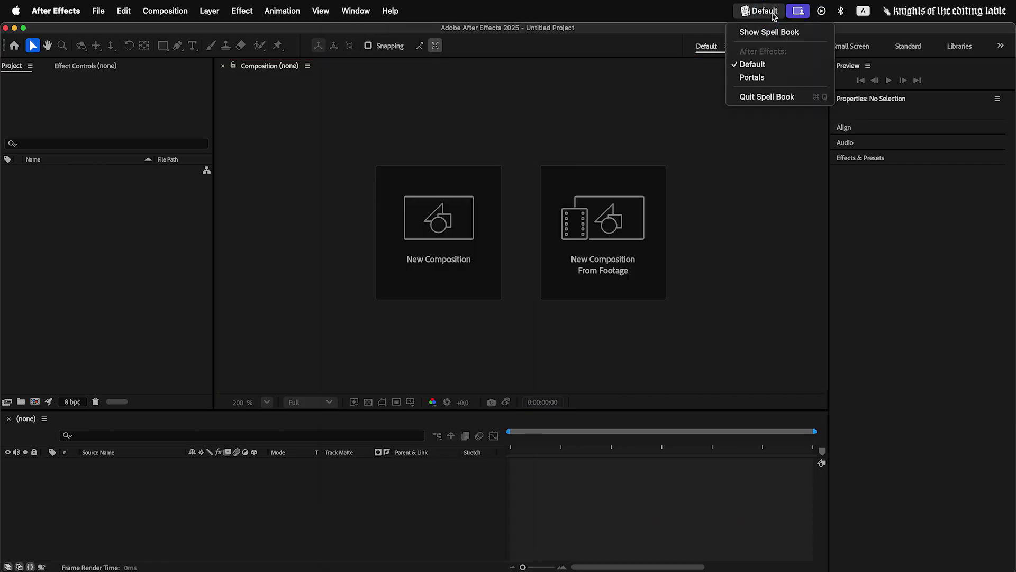
{"action": "left_click", "coordinate": [815, 31]}
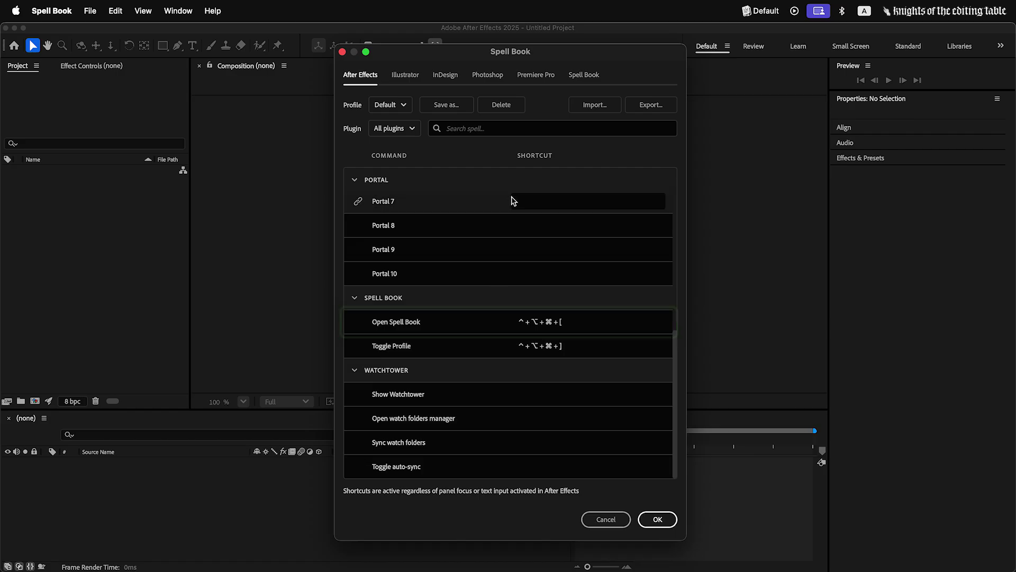
Step: Browse the Premiere Pro command shortcuts list
{"action": "left_click", "coordinate": [537, 79]}
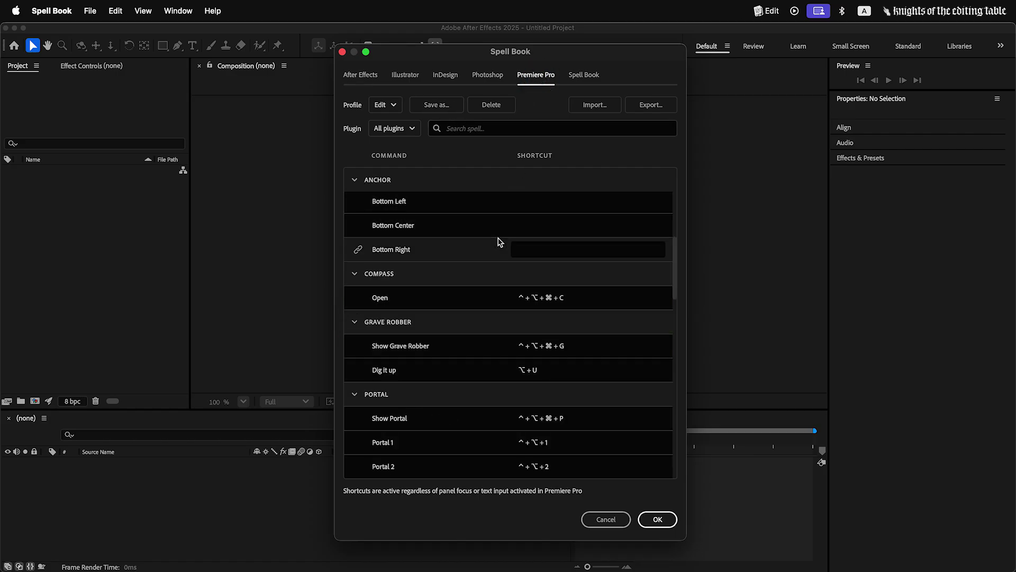
{"action": "scroll", "coordinate": [500, 242], "scroll_direction": "down", "scroll_amount": 10}
{"action": "scroll", "coordinate": [500, 242], "scroll_direction": "down", "scroll_amount": 10}
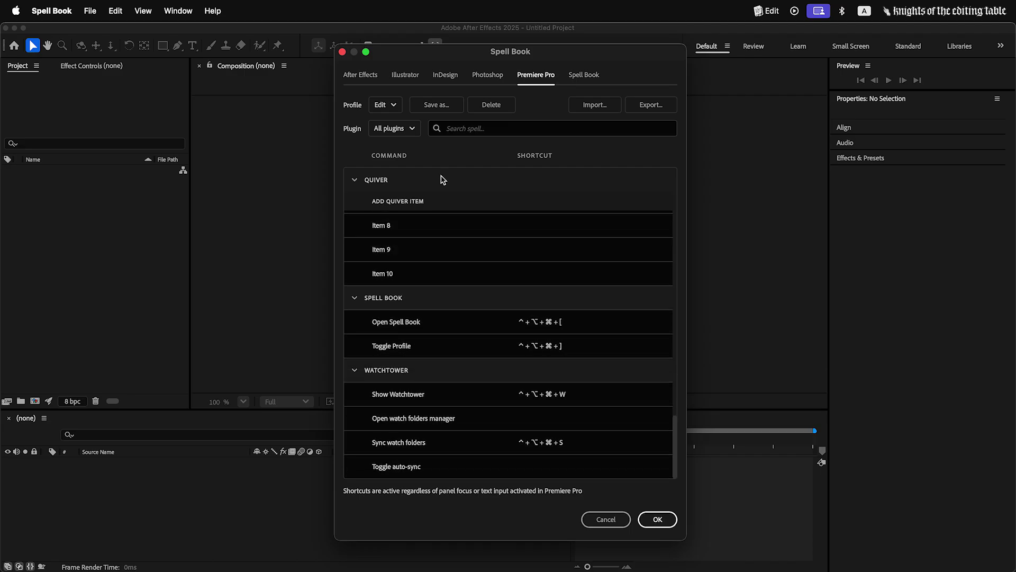
Step: Give After Effects' Show Watchtower ^+⌥+⌘+W; plain W for the watch folders manager gets rejected
{"action": "left_click", "coordinate": [362, 76]}
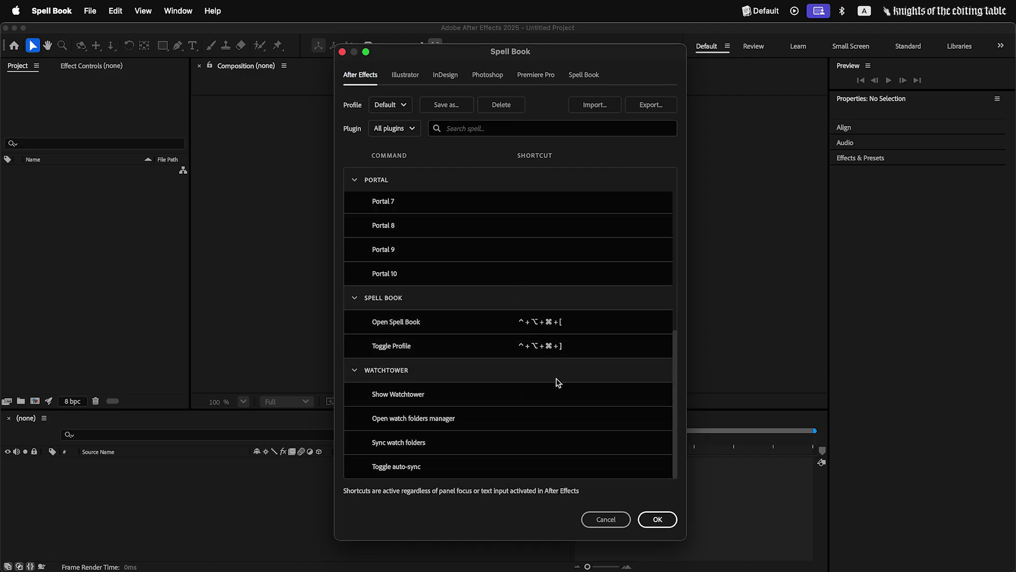
{"action": "left_click", "coordinate": [566, 399]}
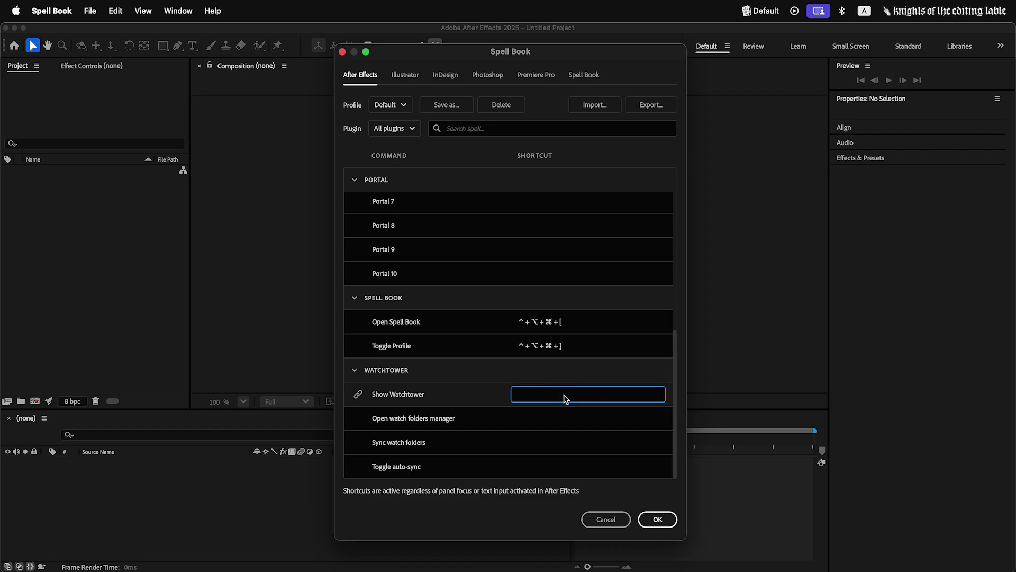
{"action": "key", "text": "ctrl+alt+super+w"}
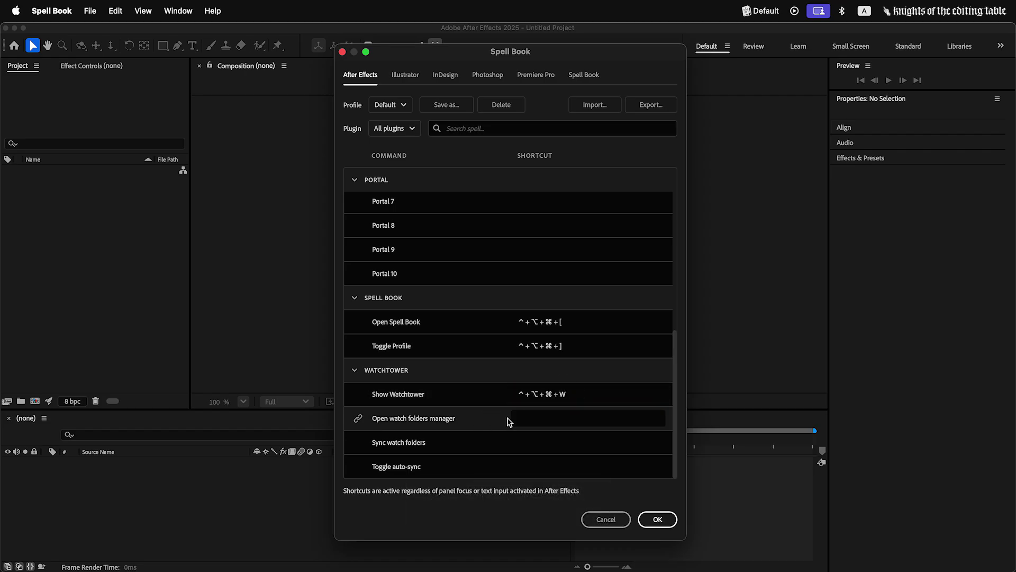
{"action": "left_click", "coordinate": [547, 422]}
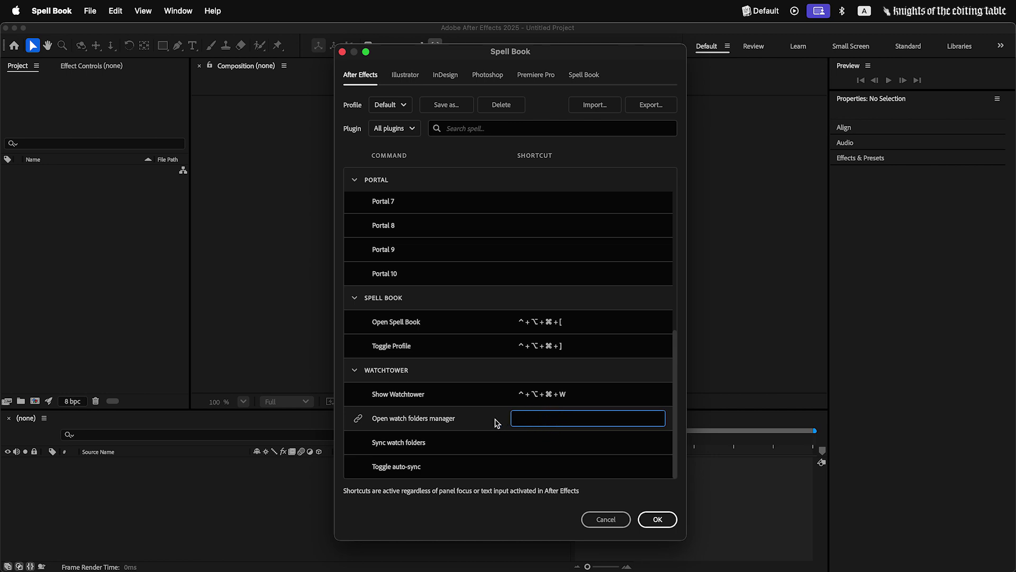
{"action": "key", "text": "w"}
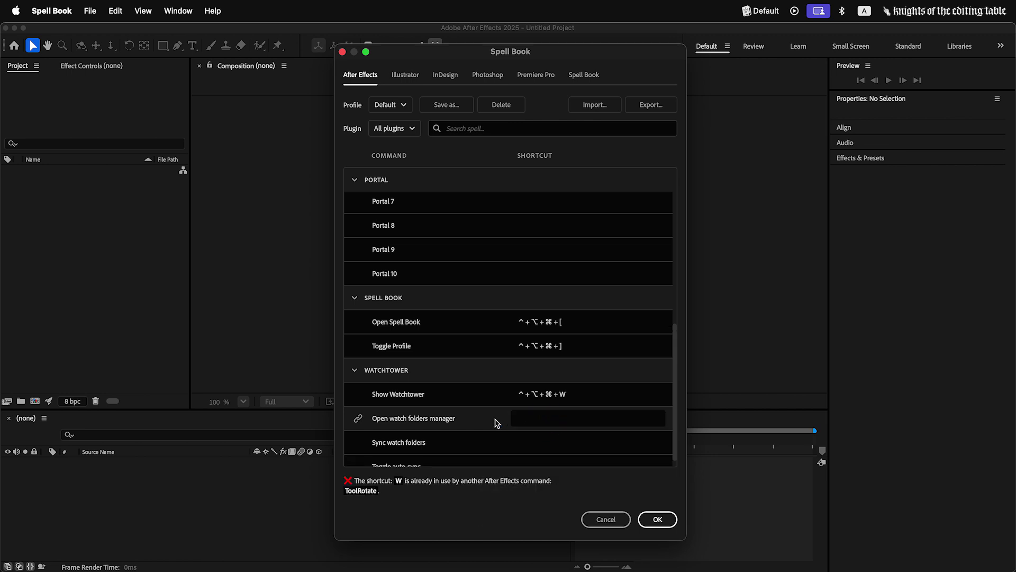
{"action": "scroll", "coordinate": [496, 422], "scroll_direction": "up", "scroll_amount": 10}
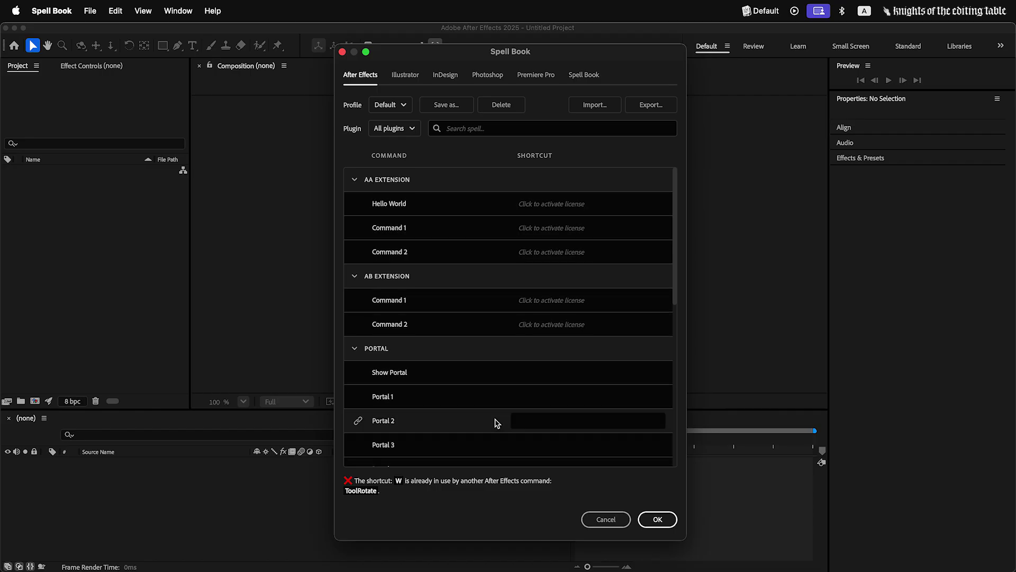
Step: Activate the Spell Book license for Hello World using the pasted license key
{"action": "left_click", "coordinate": [557, 210]}
{"action": "key", "text": "super+v"}
{"action": "left_click", "coordinate": [559, 332]}
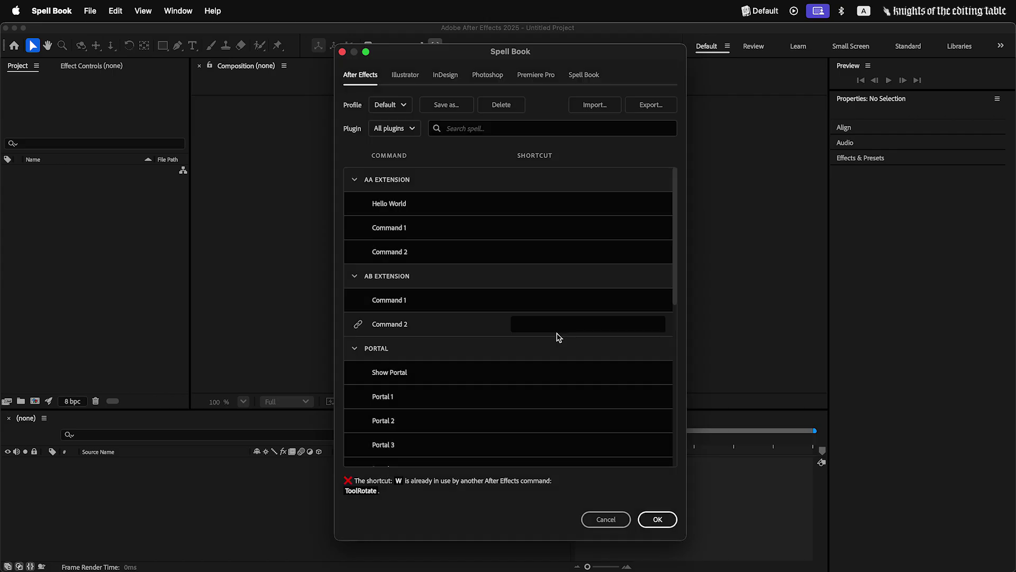
Step: Assign Hello World the shortcut ^+⌥+⌘+H and save the shortcuts with OK
{"action": "left_click", "coordinate": [545, 206]}
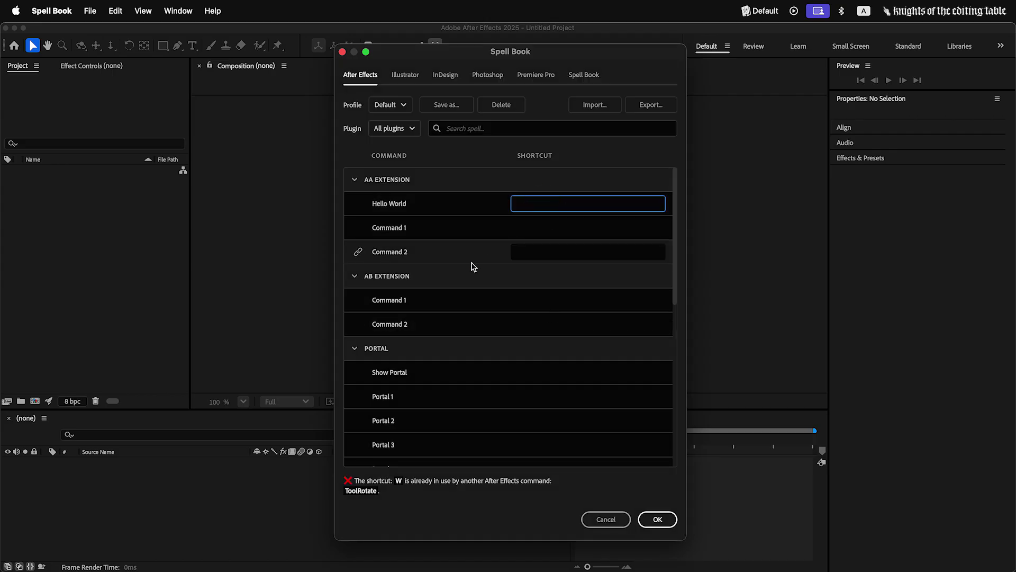
{"action": "key", "text": "ctrl+alt+super+h"}
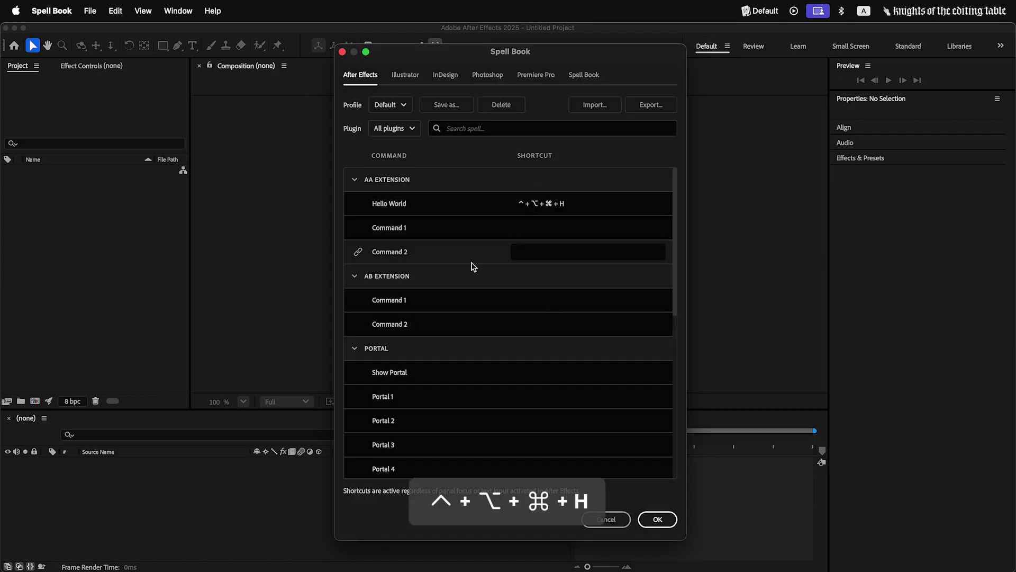
{"action": "left_click", "coordinate": [657, 520]}
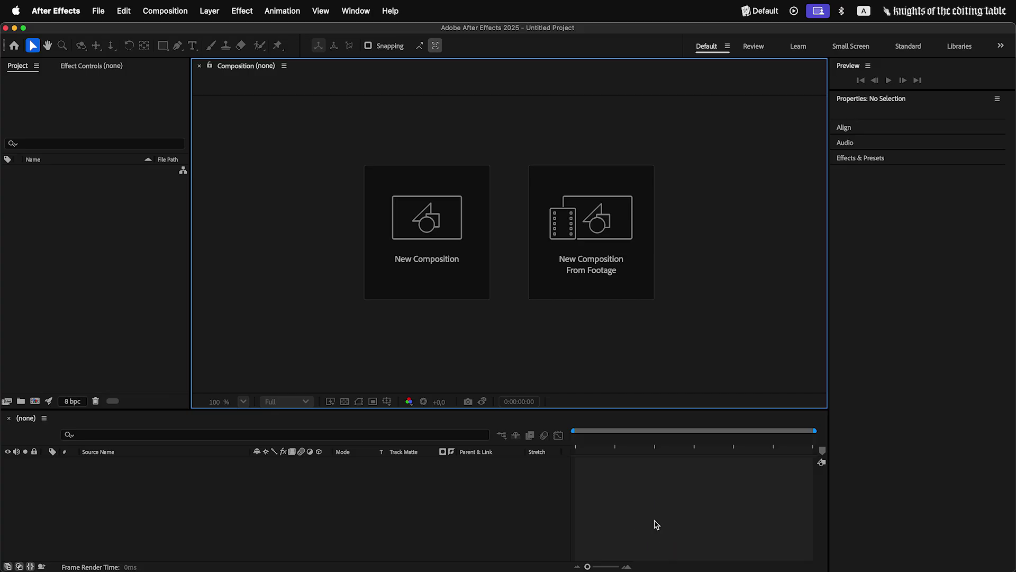
Step: Test Hello World with ^+⌥+⌘+H, then scroll through the Portal product page in Chrome
{"action": "key", "text": "ctrl+alt+super+h"}
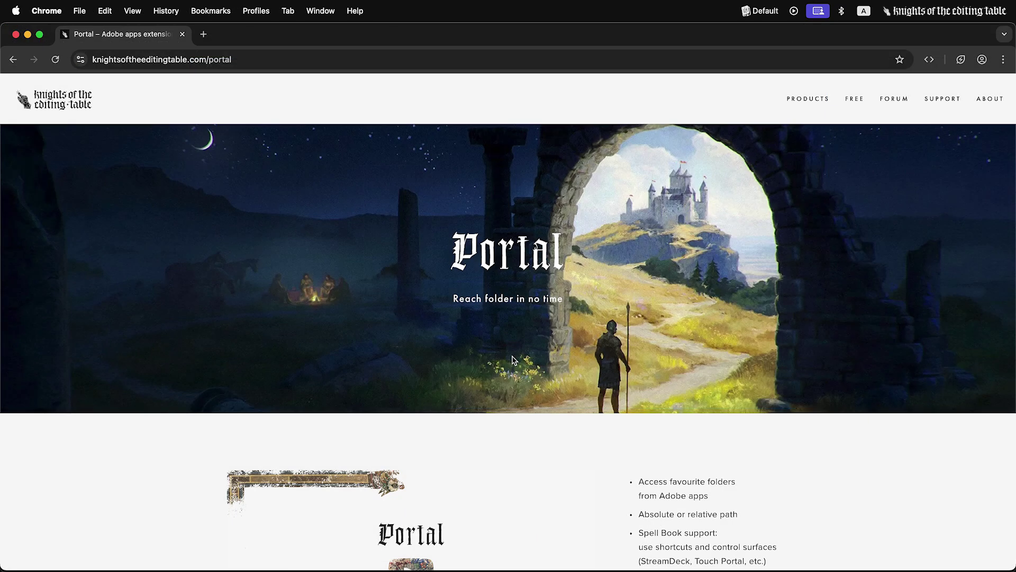
{"action": "scroll", "coordinate": [513, 358], "scroll_direction": "down", "scroll_amount": 3}
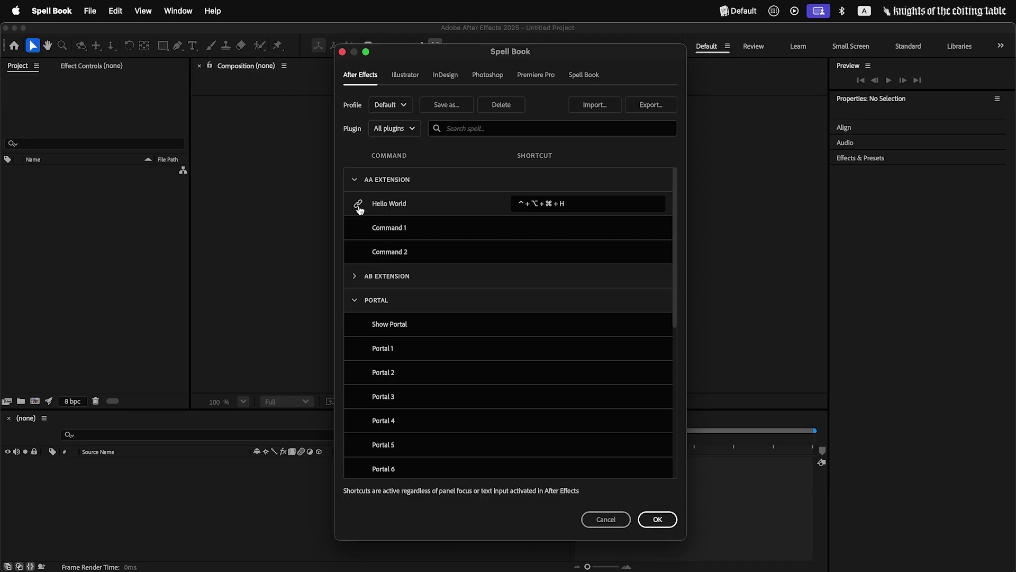
Step: Copy Hello World's Spell Book link, paste it as the Stream Deck Alert key's URL, and test the key
{"action": "left_click", "coordinate": [358, 208]}
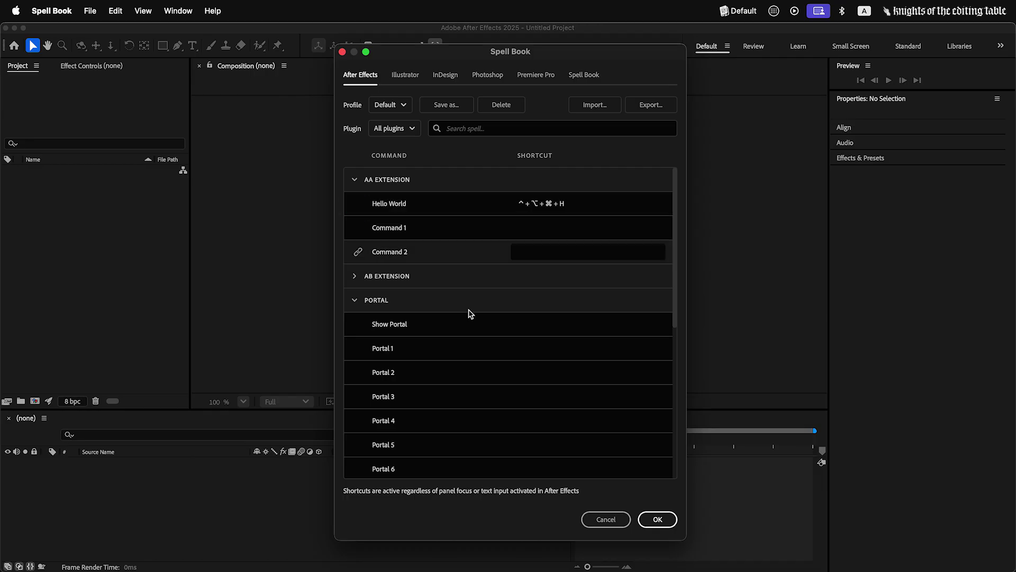
{"action": "left_click", "coordinate": [657, 519]}
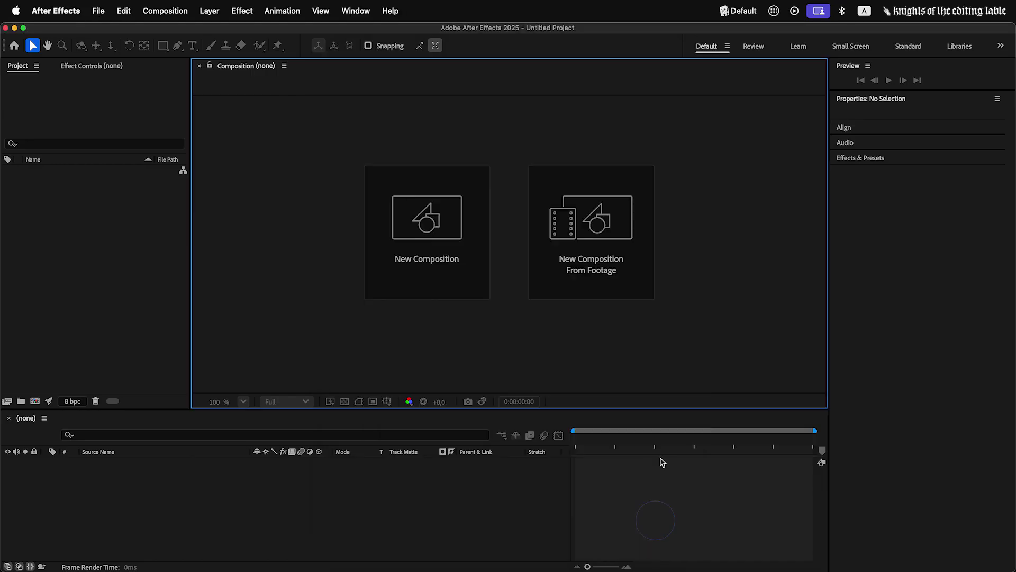
{"action": "left_click", "coordinate": [773, 11]}
{"action": "left_click", "coordinate": [778, 33]}
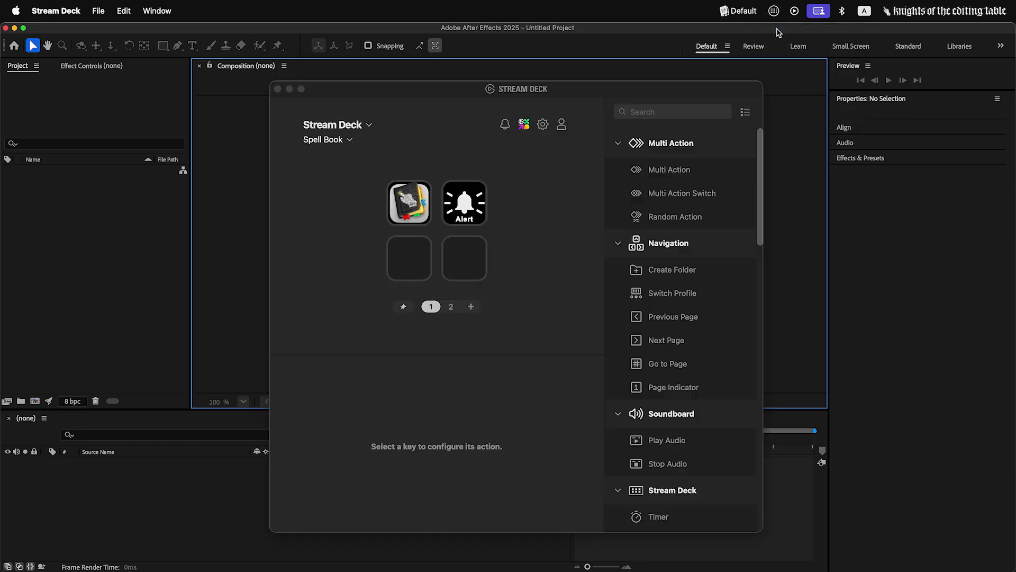
{"action": "left_click", "coordinate": [464, 210]}
{"action": "left_click", "coordinate": [447, 423]}
{"action": "key", "text": "super+v"}
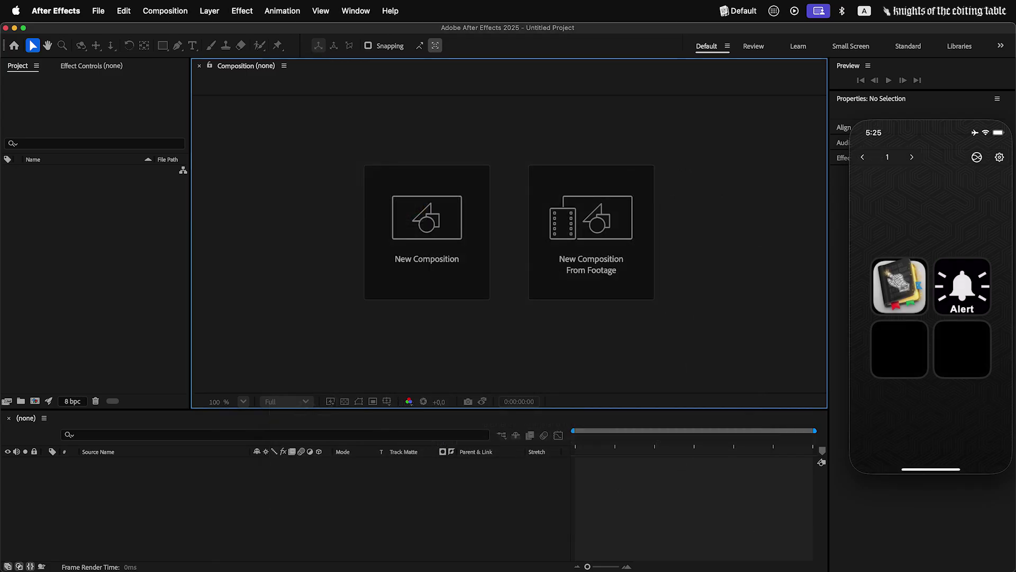
{"action": "left_click", "coordinate": [962, 286]}
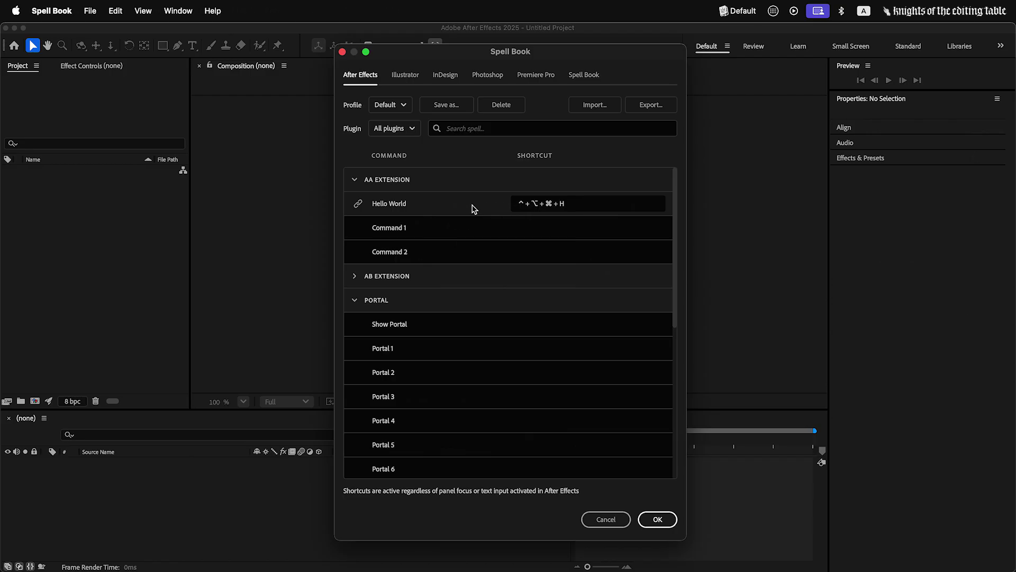
Step: Switch the After Effects shortcut profile to Portals and confirm with OK
{"action": "left_click", "coordinate": [386, 105]}
{"action": "left_click", "coordinate": [401, 143]}
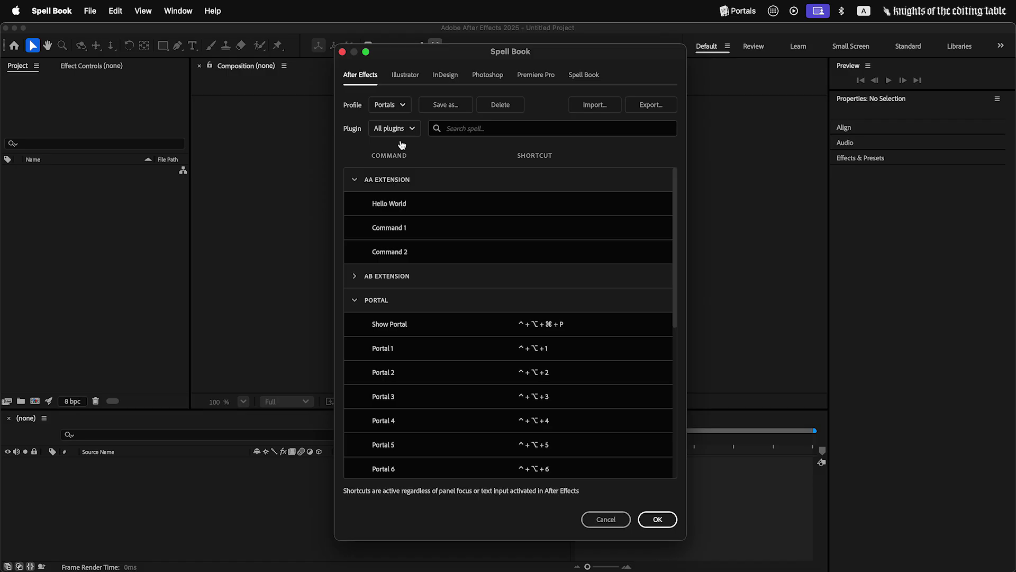
{"action": "left_click", "coordinate": [657, 518]}
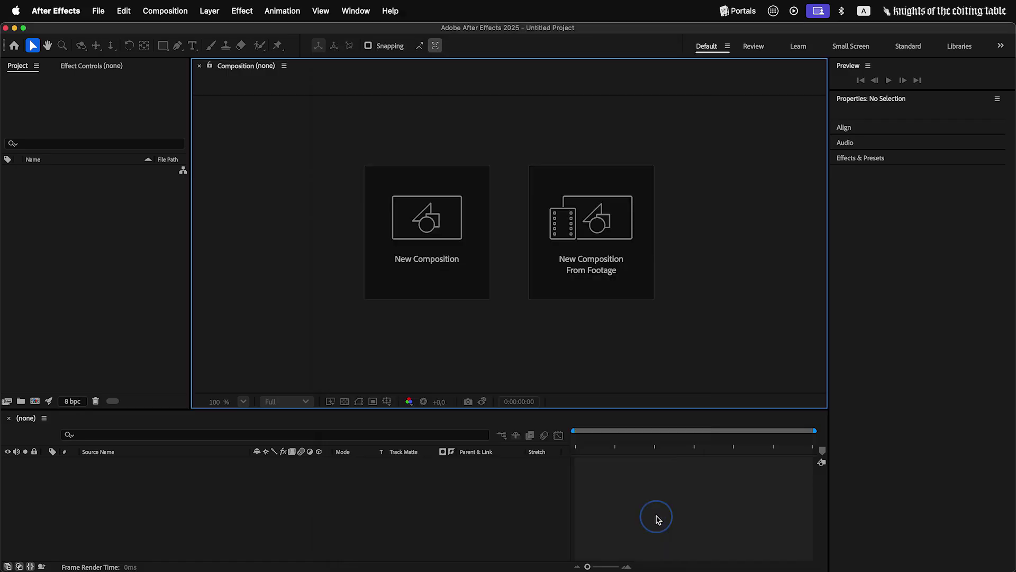
Step: Activate the Default profile from the menu-bar menu, then cycle profiles twice with ^+⌥+⌘+]
{"action": "left_click", "coordinate": [741, 11]}
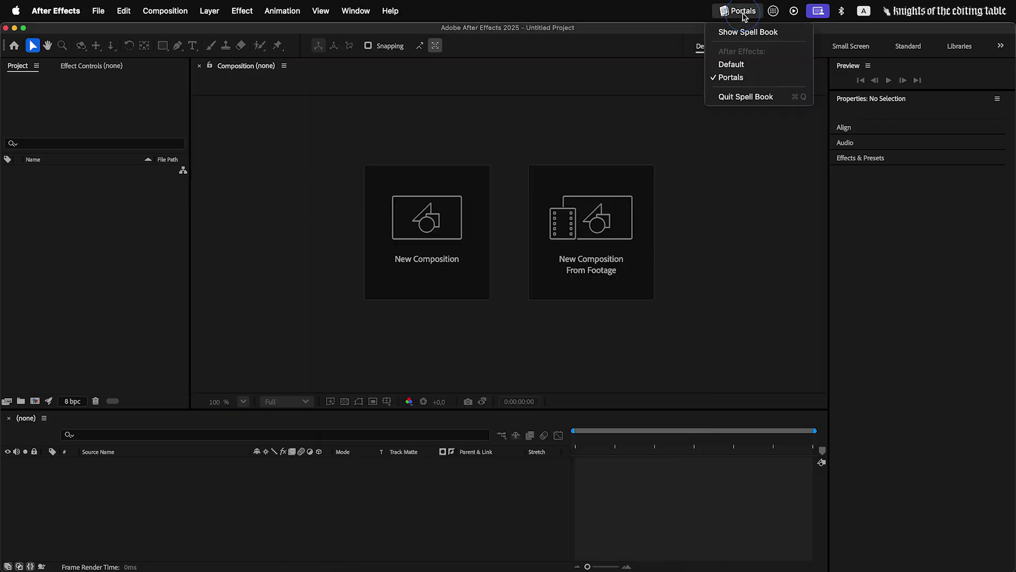
{"action": "left_click", "coordinate": [751, 65]}
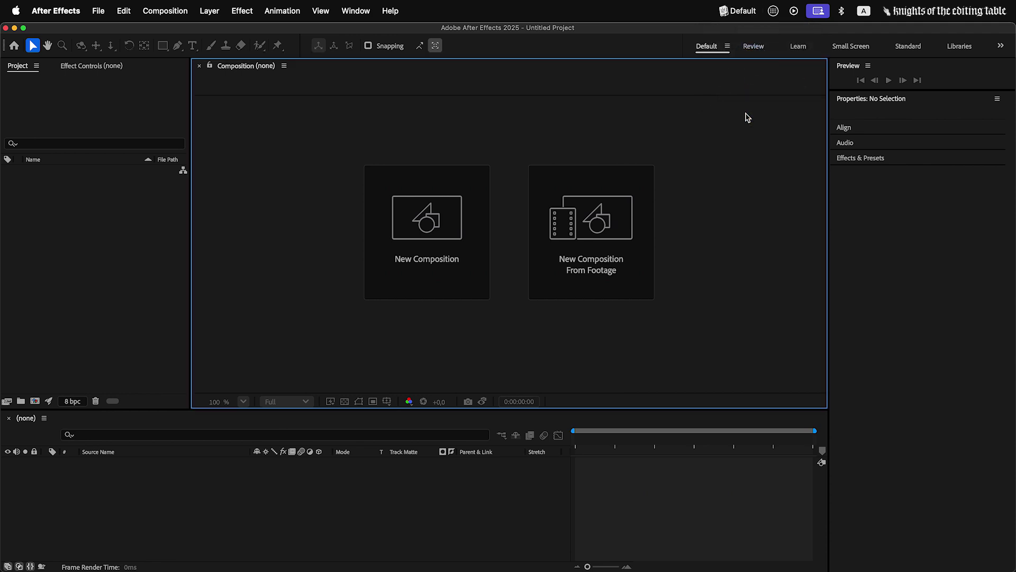
{"action": "key", "text": "ctrl+alt+super+bracketright"}
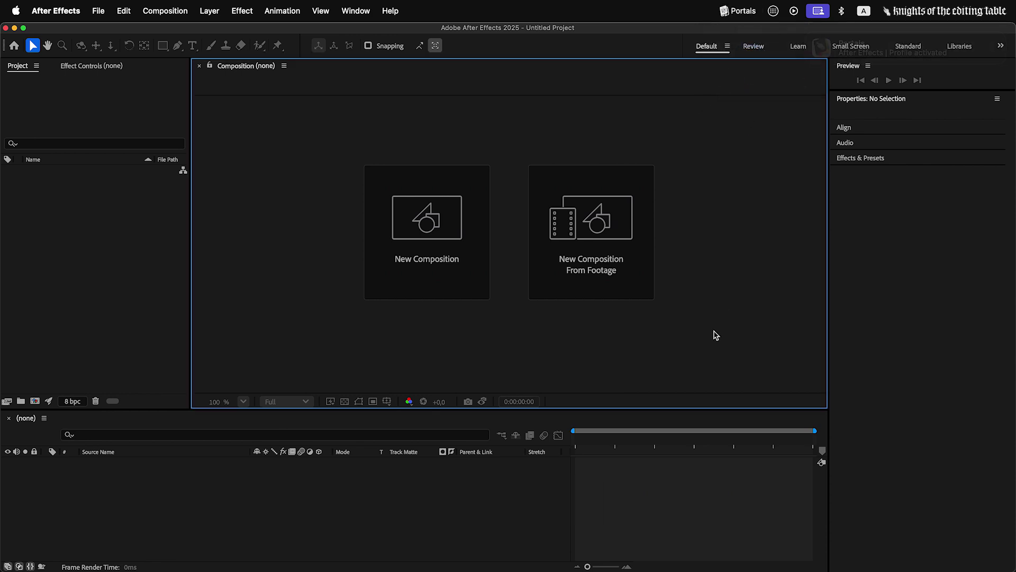
{"action": "key", "text": "ctrl+alt+super+bracketright"}
Step: On the Mac, export the Portals shortcuts from Spell Book into the Spell Book folder
{"action": "key", "text": "ctrl+alt+super+p"}
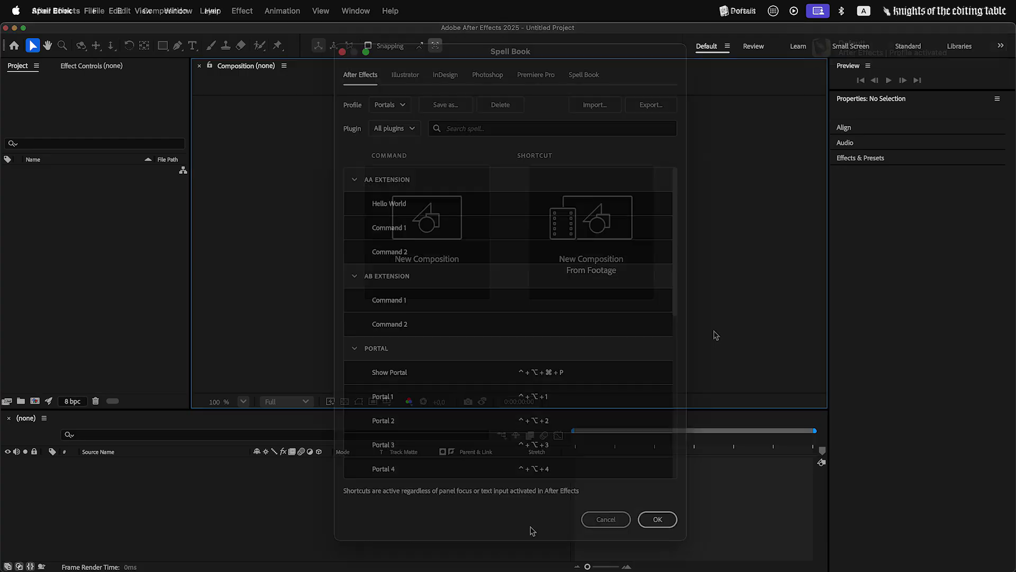
{"action": "left_click", "coordinate": [665, 113]}
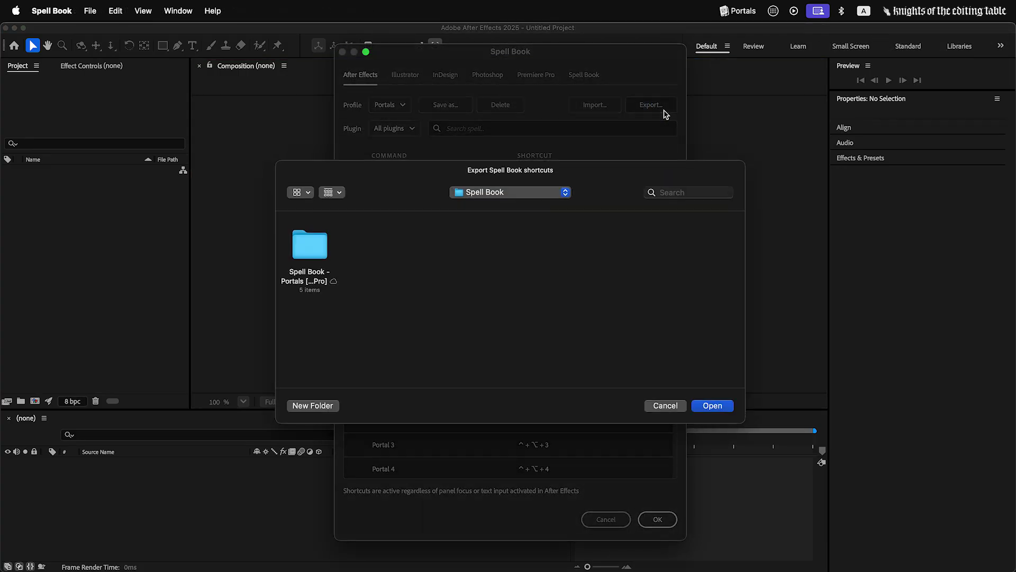
{"action": "left_click", "coordinate": [722, 407]}
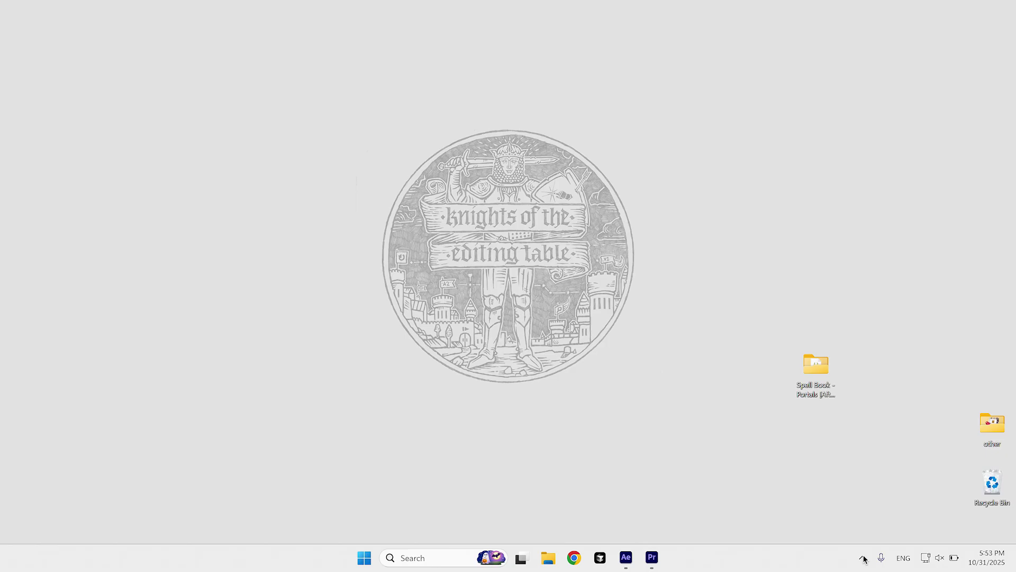
Step: On Windows, import knights_of_the_editing_table.portal into Spell Book, overwriting the existing Portal shortcuts
{"action": "left_click", "coordinate": [863, 559]}
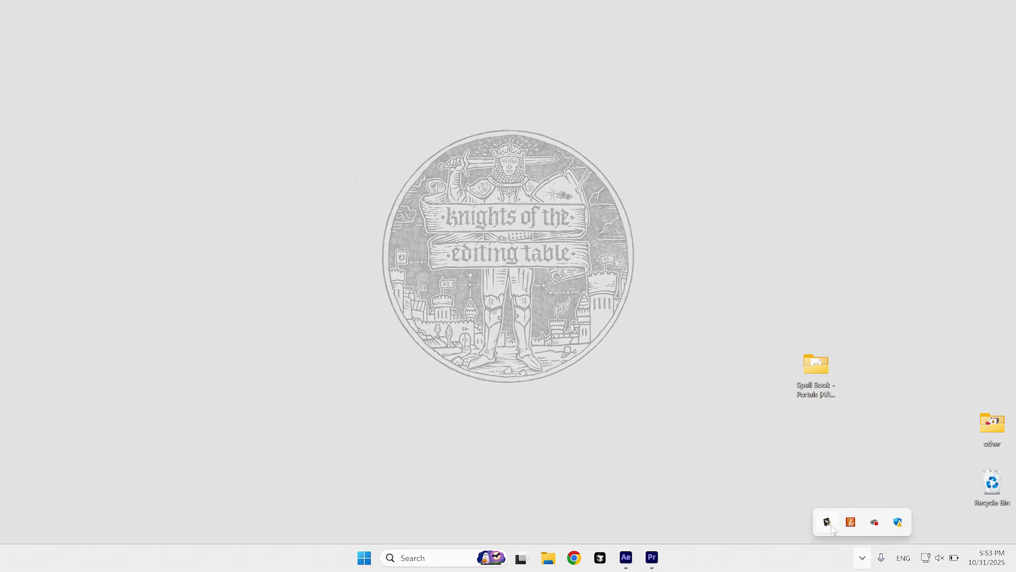
{"action": "left_click", "coordinate": [829, 523]}
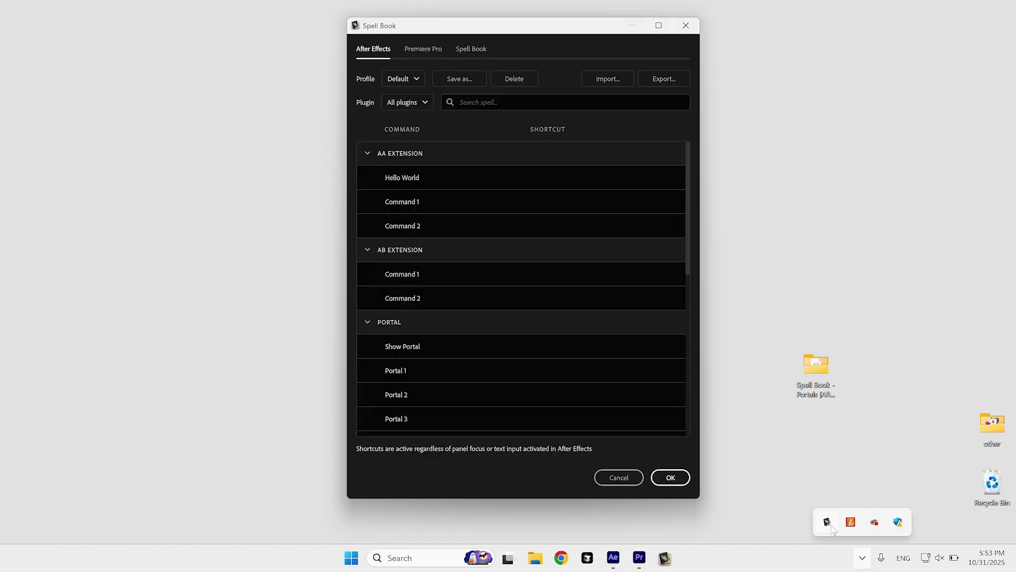
{"action": "left_click", "coordinate": [601, 86]}
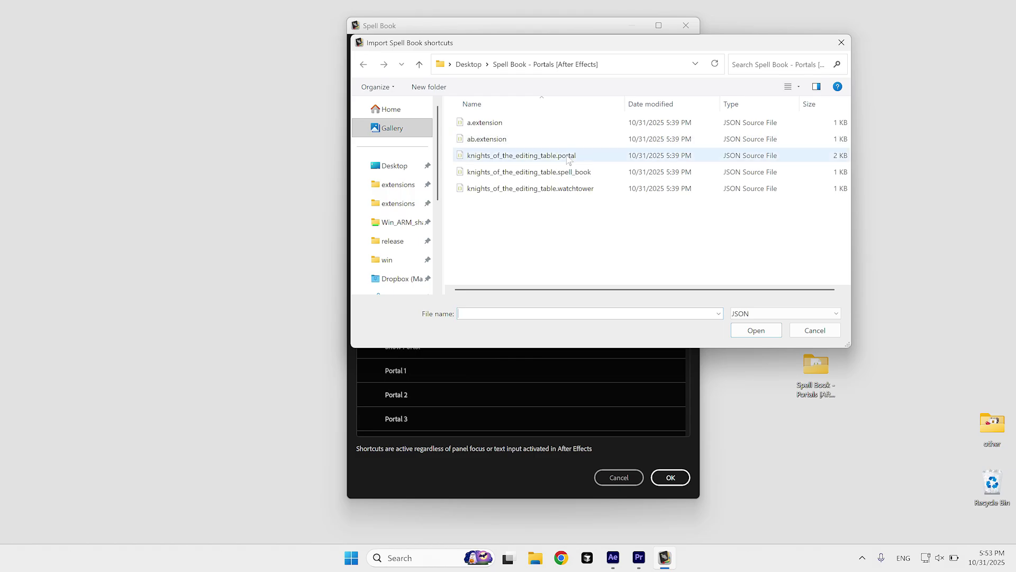
{"action": "left_click", "coordinate": [567, 160]}
{"action": "left_click", "coordinate": [740, 328]}
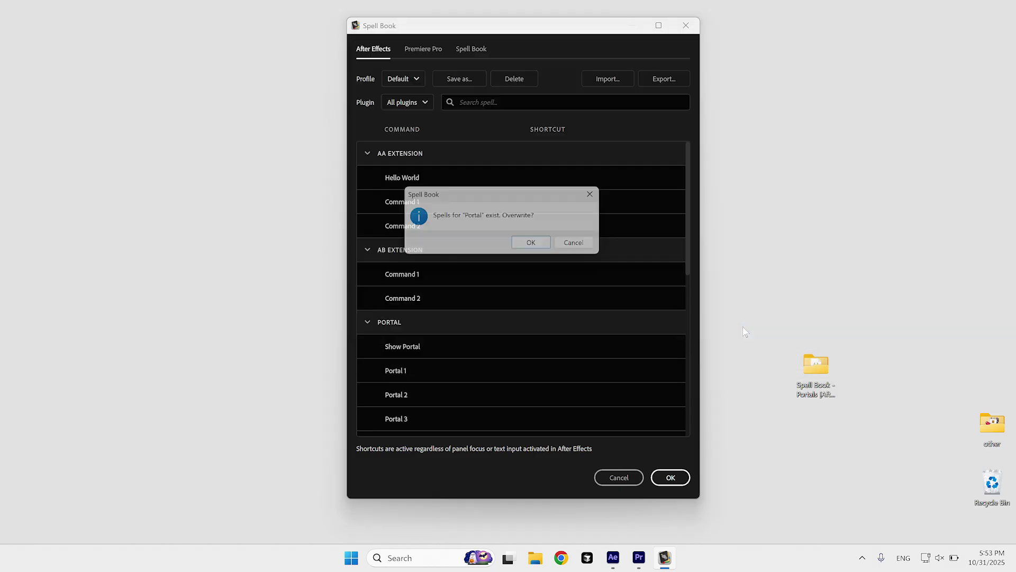
{"action": "left_click", "coordinate": [535, 245]}
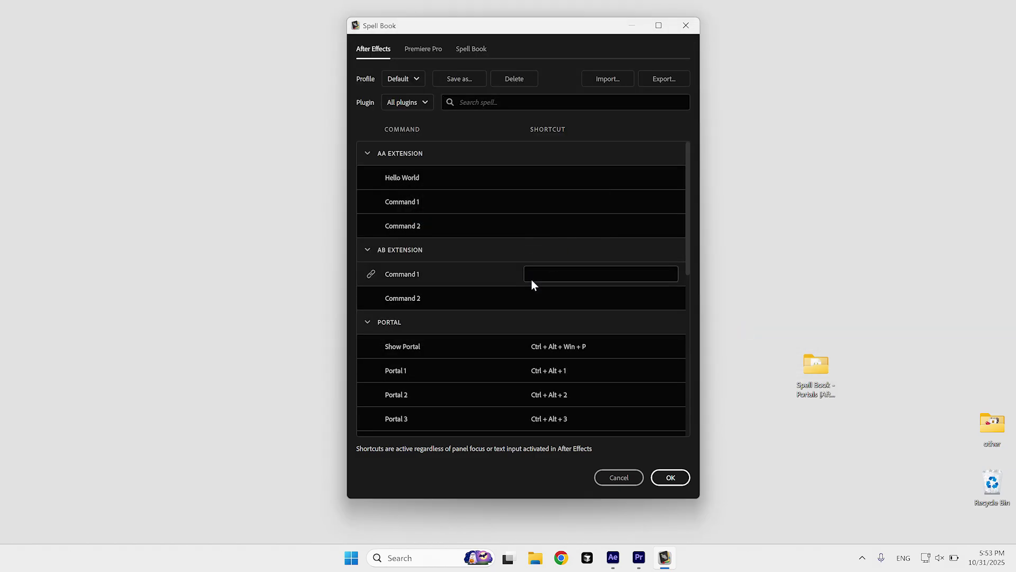
{"action": "scroll", "coordinate": [488, 313], "scroll_direction": "down", "scroll_amount": 3}
{"action": "scroll", "coordinate": [490, 318], "scroll_direction": "down", "scroll_amount": 1}
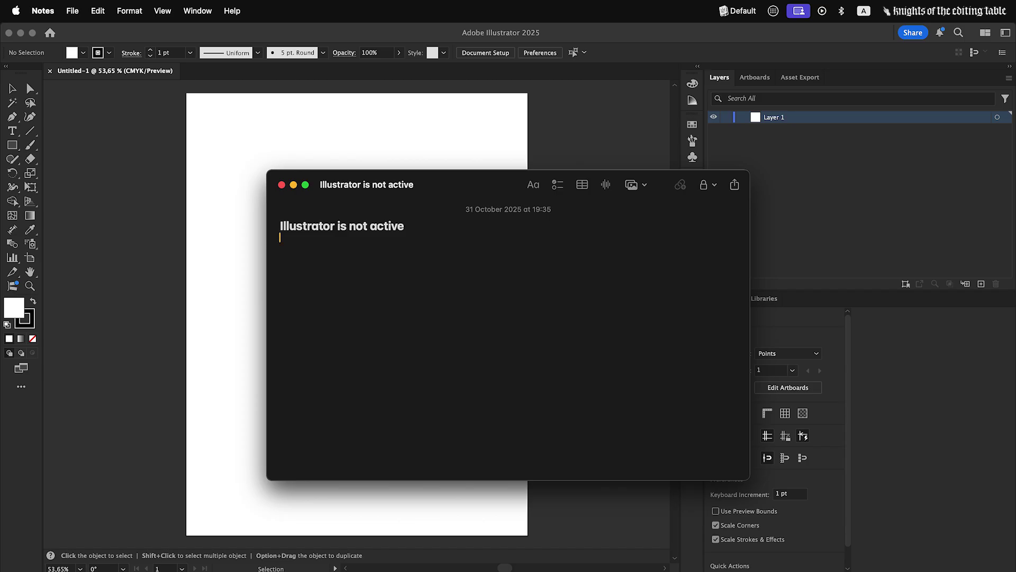
Step: Try Hello World's Ctrl+Opt+Cmd+H with Notes in front, then again with Illustrator active
{"action": "key", "text": "ctrl+alt+super+h"}
{"action": "key", "text": "ctrl+alt+super+h"}
{"action": "key", "text": "ctrl+alt+super+h"}
{"action": "left_click", "coordinate": [136, 336]}
{"action": "key", "text": "ctrl+alt+super+h"}
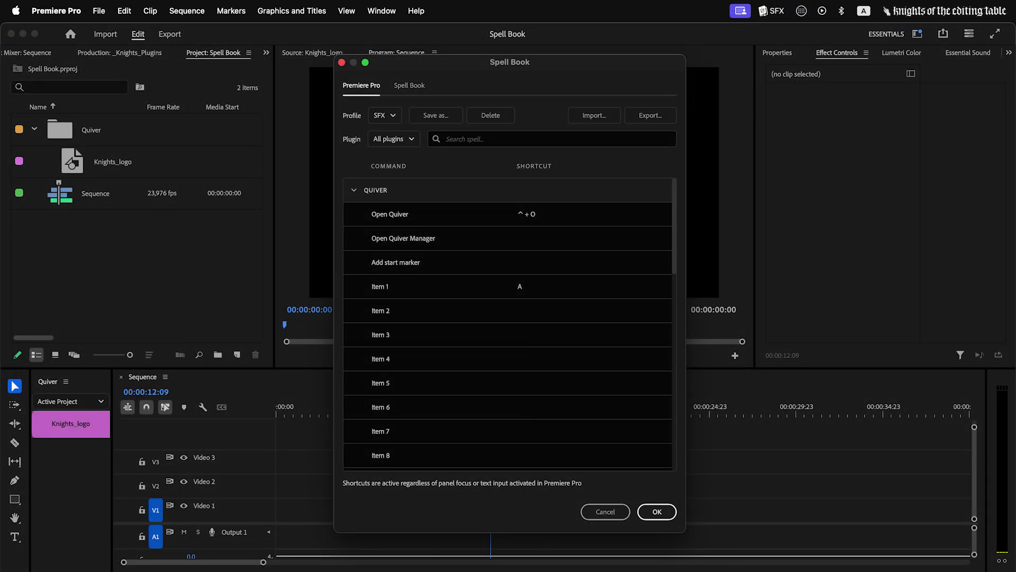
Step: Close Spell Book, select the Sequence, and use Quiver Item 1 to insert Knights_logo at the playhead
{"action": "left_click", "coordinate": [657, 511]}
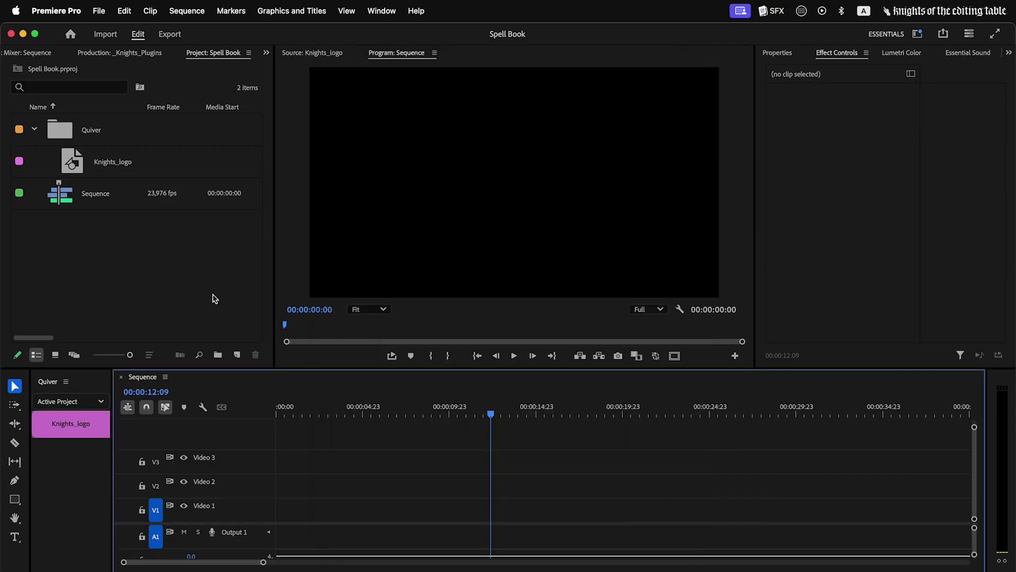
{"action": "left_click", "coordinate": [93, 196]}
{"action": "key", "text": "Return"}
{"action": "type", "text": "b"}
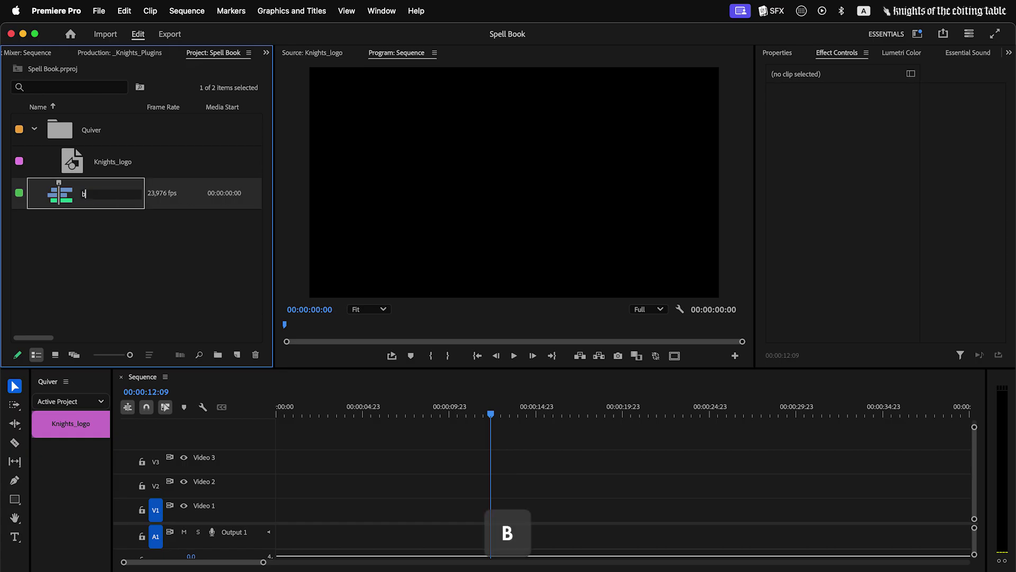
{"action": "type", "text": "a"}
{"action": "type", "text": "b"}
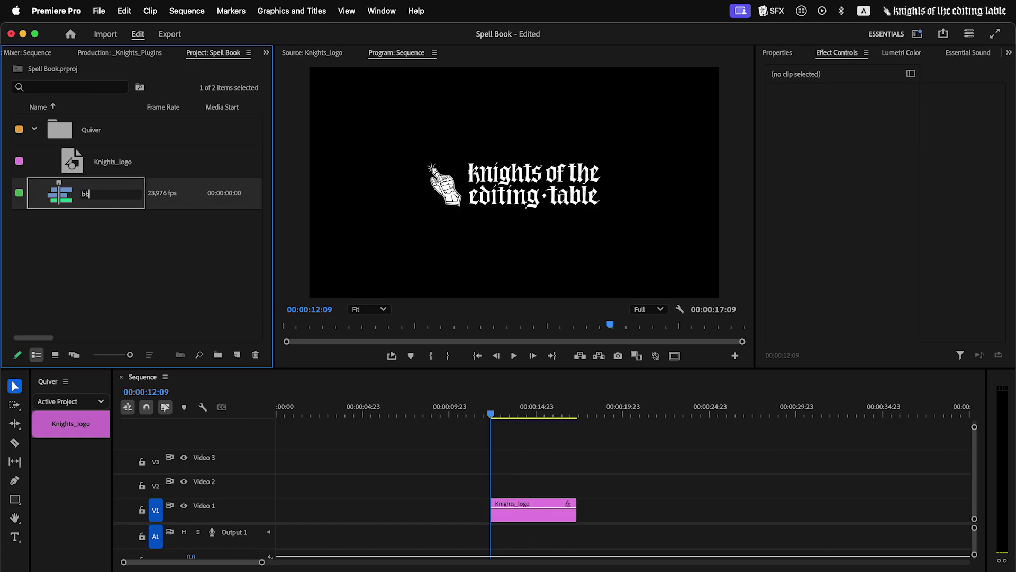
{"action": "type", "text": "aba"}
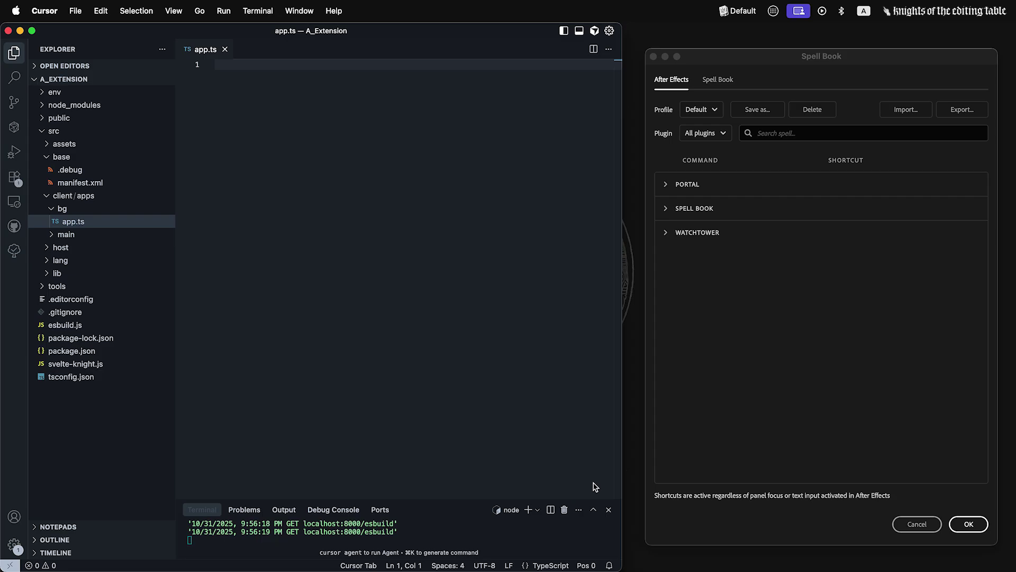
Step: Paste the Spellbook import, three-command array and new Spellbook('AA Extension', 'a.extension', commands) into app.ts
{"action": "type", "text": "import Spellbook from '@knights-of-the-editing-table/spell-book';"}
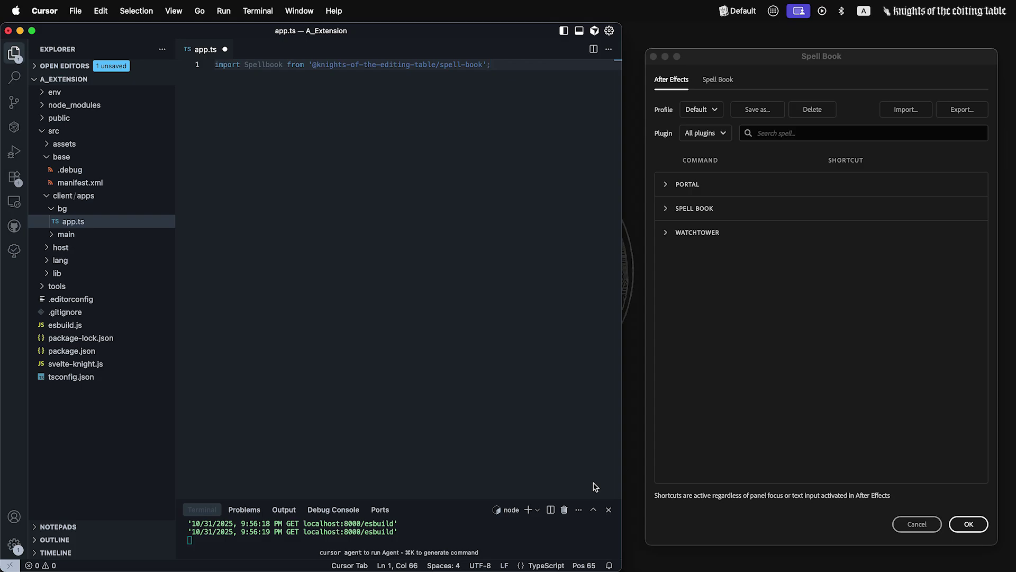
{"action": "type", "text": "const commands = [     {         commandID: 'command.hello',         name: 'Hello World',         action: () => {             alert('Hello World')         },     },     {         commandID: 'command.one',         name: 'Command 1',         group: 'Command group',         action: () => {             console.log('One')         }     },     {         commandID: 'command.two',         name: 'Command 2',         group: 'Command group',         action: () => {             console.log('Two')         }     } ]"}
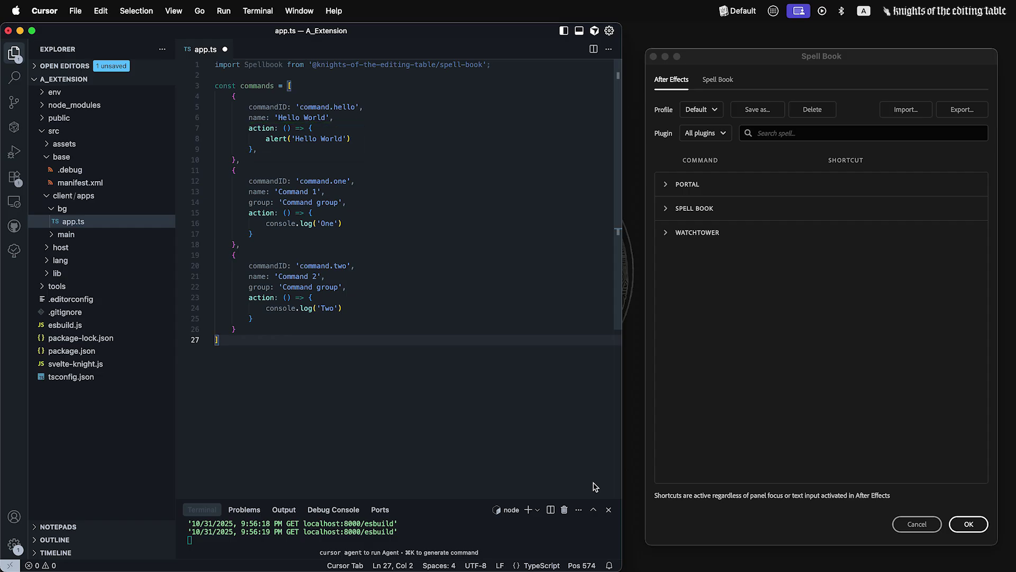
{"action": "type", "text": "const spellbook = new Spellbook('AA Extension', 'a.extension', commands);"}
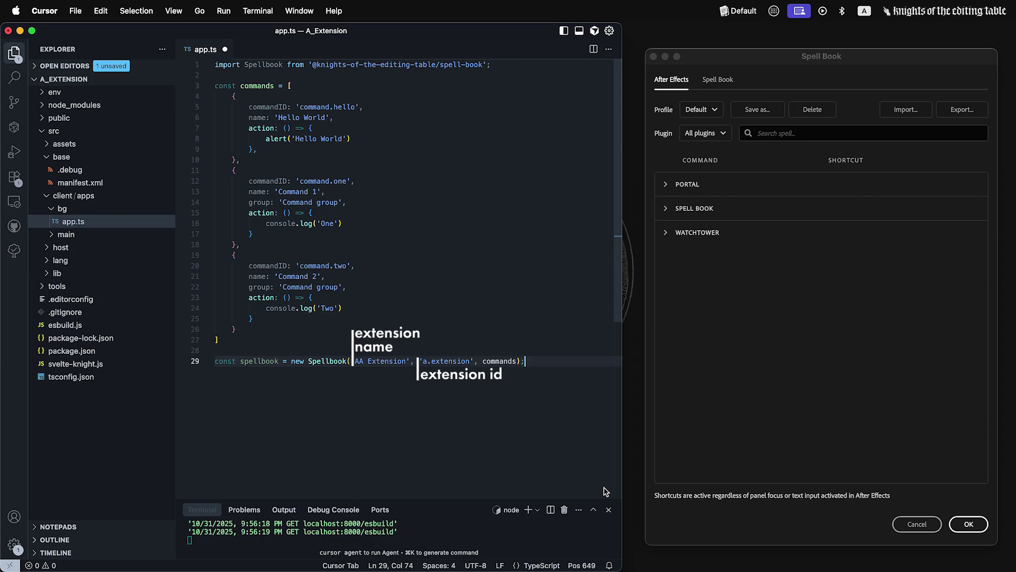
Step: Save app.ts, then paste spellbook.register/start/stop calls and a spellbook.on('command.hello') listener
{"action": "key", "text": "super+s"}
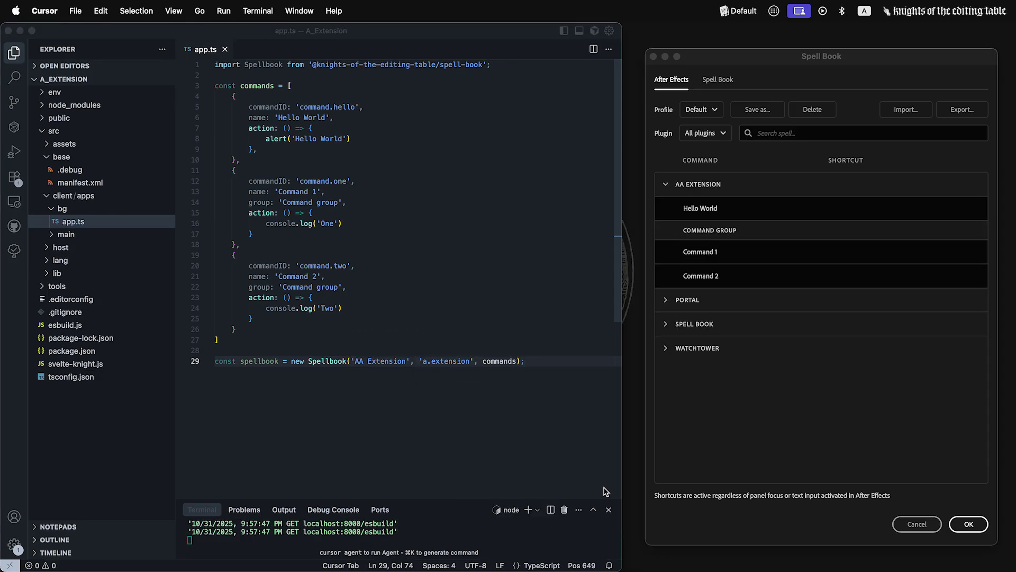
{"action": "left_click", "coordinate": [603, 488]}
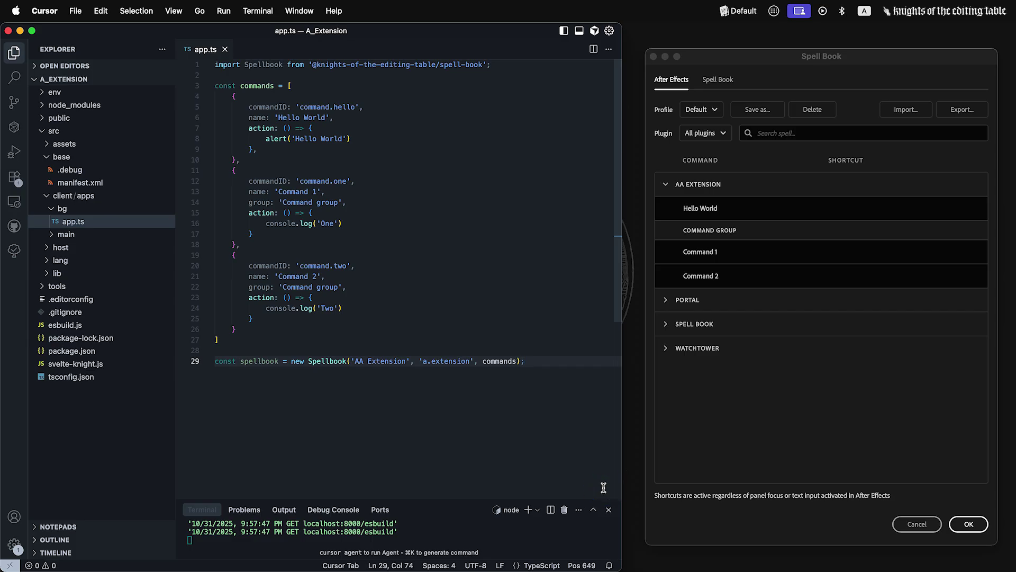
{"action": "type", "text": "spellbook.register(commands); spellbook.start(); spellbook.stop();"}
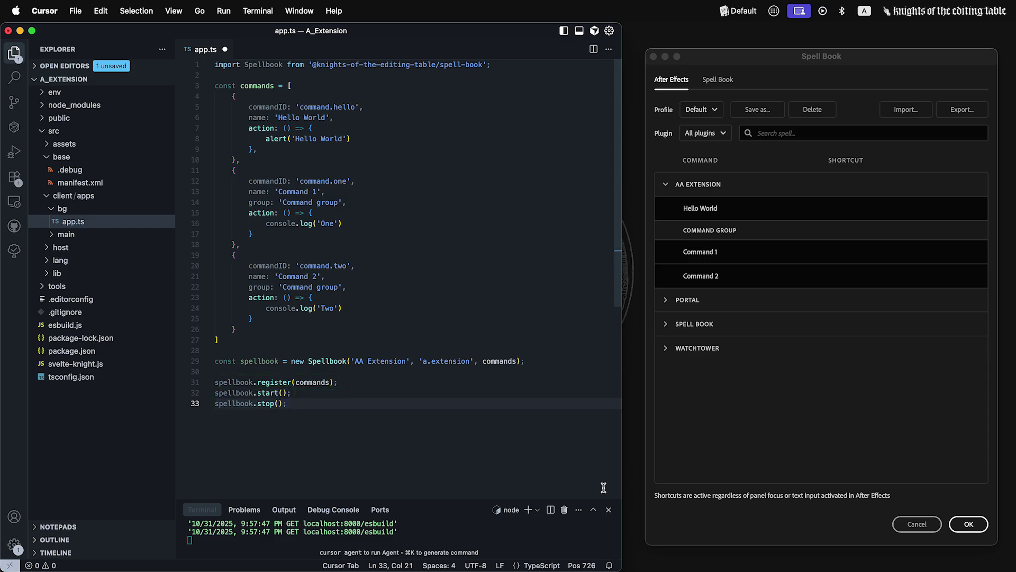
{"action": "type", "text": "spellbook.on('command.hello', () => {     console.log('Hello World') })"}
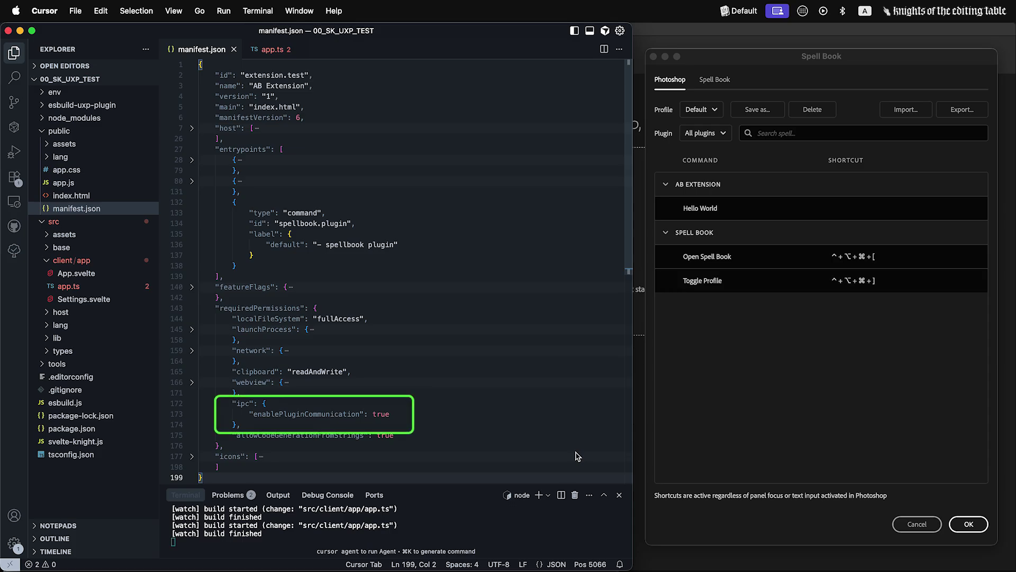
Step: Switch to app.ts to view the spellbook.plugin entrypoint setup code
{"action": "left_click", "coordinate": [275, 51]}
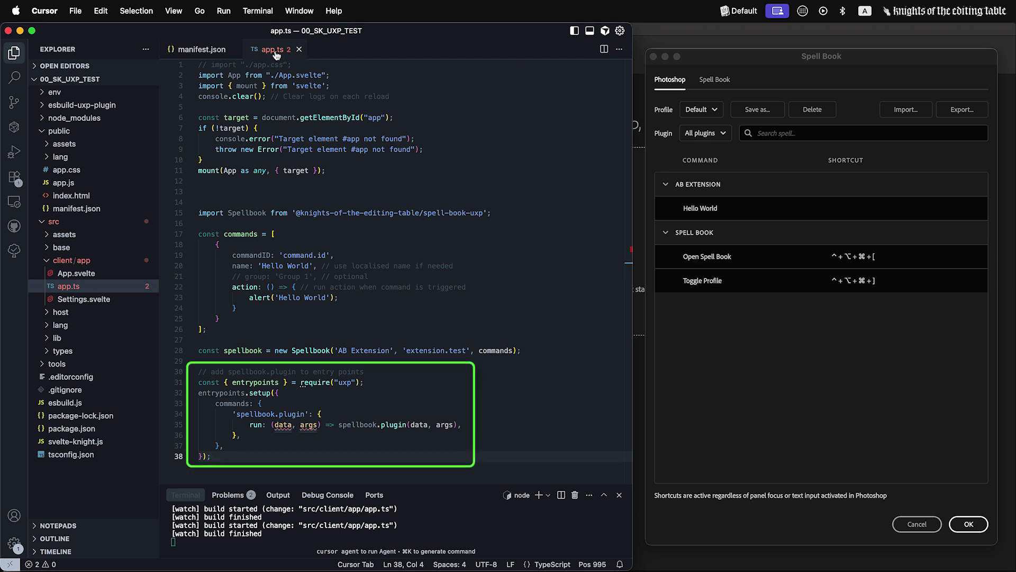
Step: In Photoshop, run Plugins > AB Extension > spellbook plugin to show its internal-use alert
{"action": "left_click", "coordinate": [640, 237]}
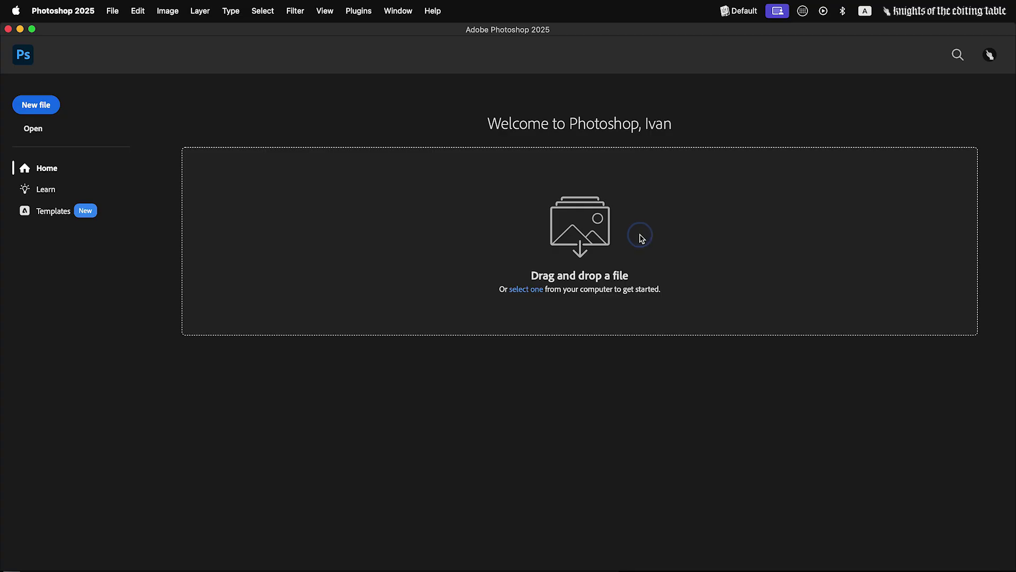
{"action": "left_click", "coordinate": [362, 14]}
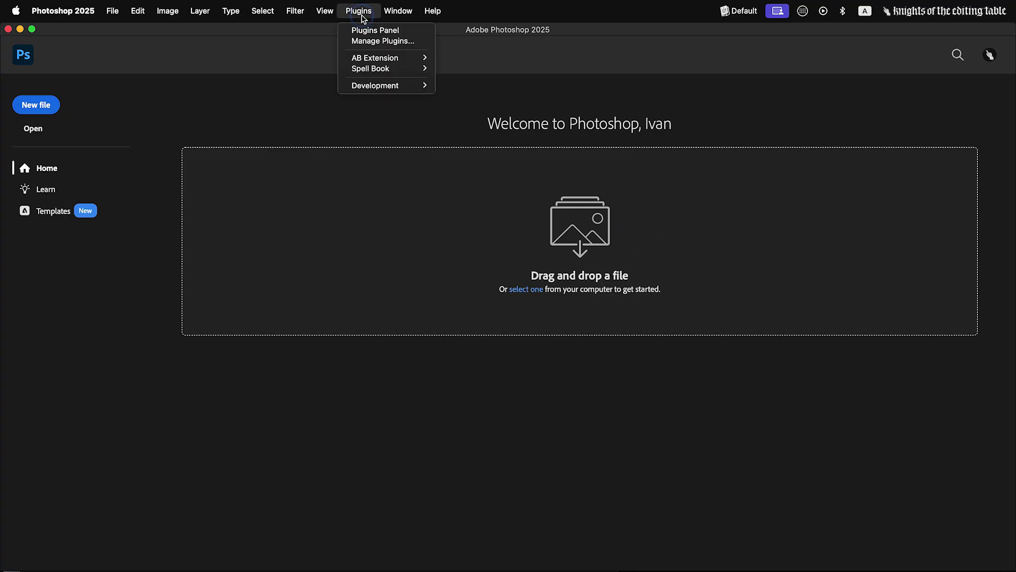
{"action": "mouse_move", "coordinate": [374, 58]}
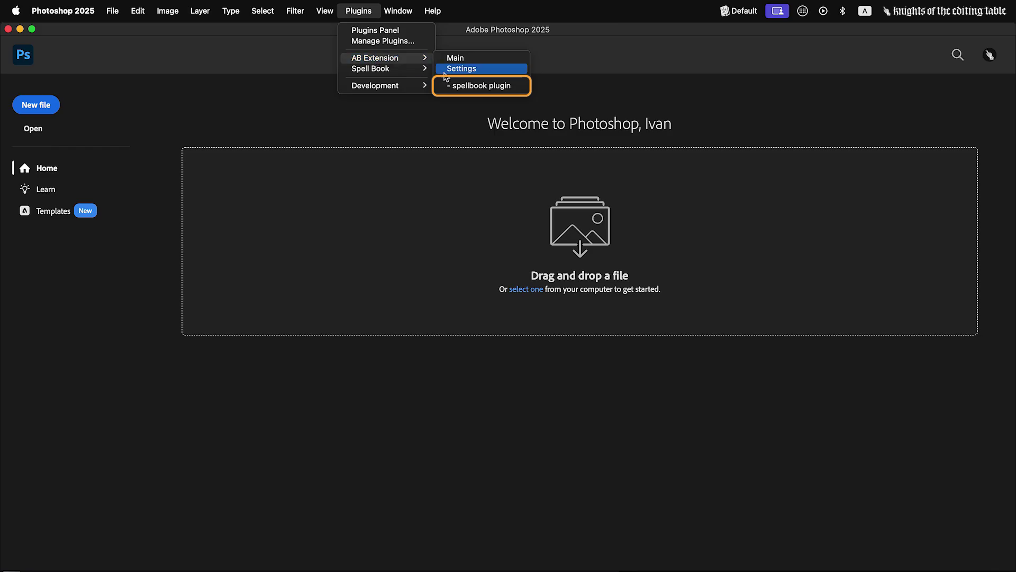
{"action": "left_click", "coordinate": [482, 89]}
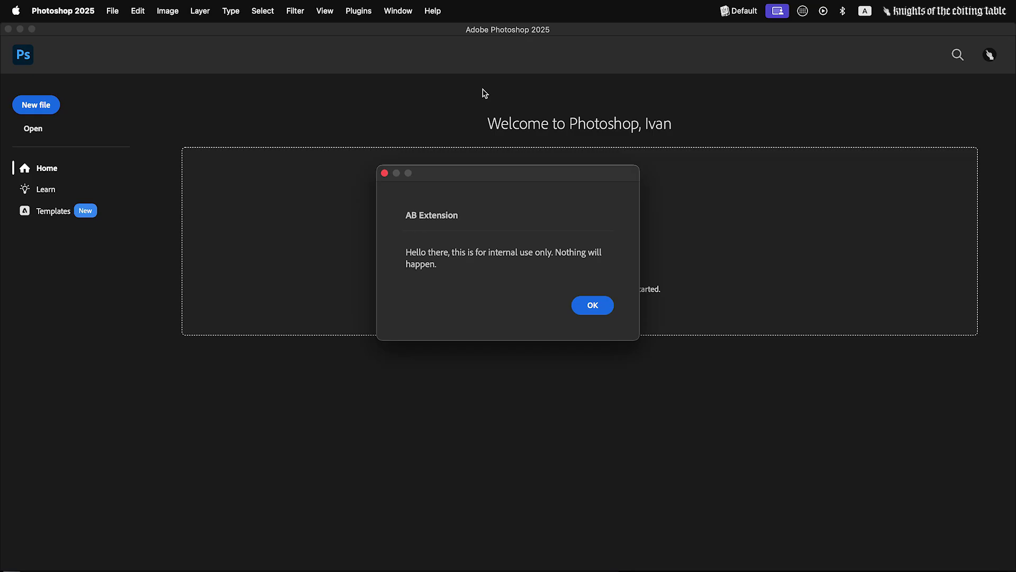
Step: Dismiss the alert, scroll the Spell Book API Reference, then view the spell-book-uxp npm page
{"action": "left_click", "coordinate": [598, 305]}
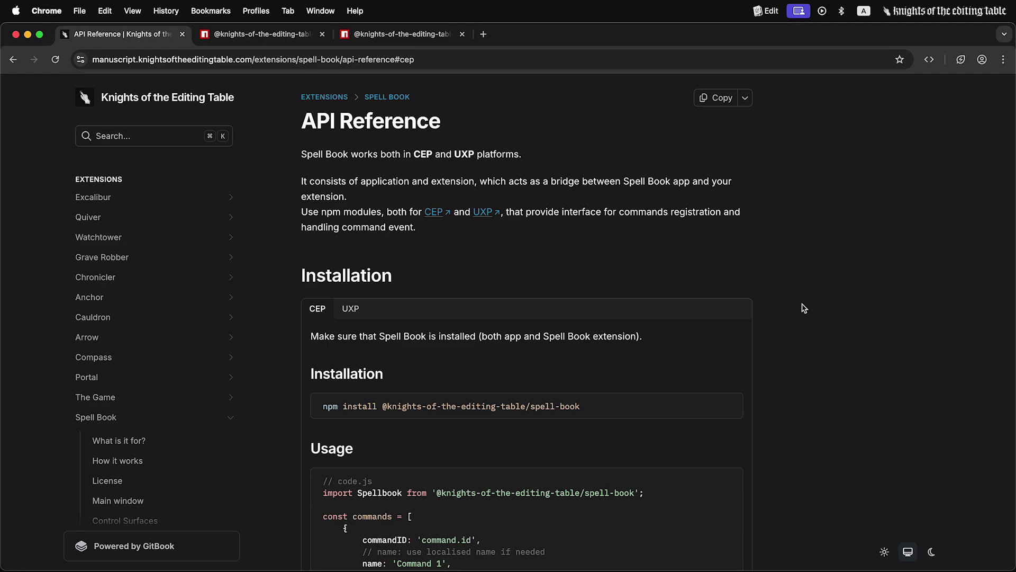
{"action": "scroll", "coordinate": [804, 308], "scroll_direction": "down", "scroll_amount": 4}
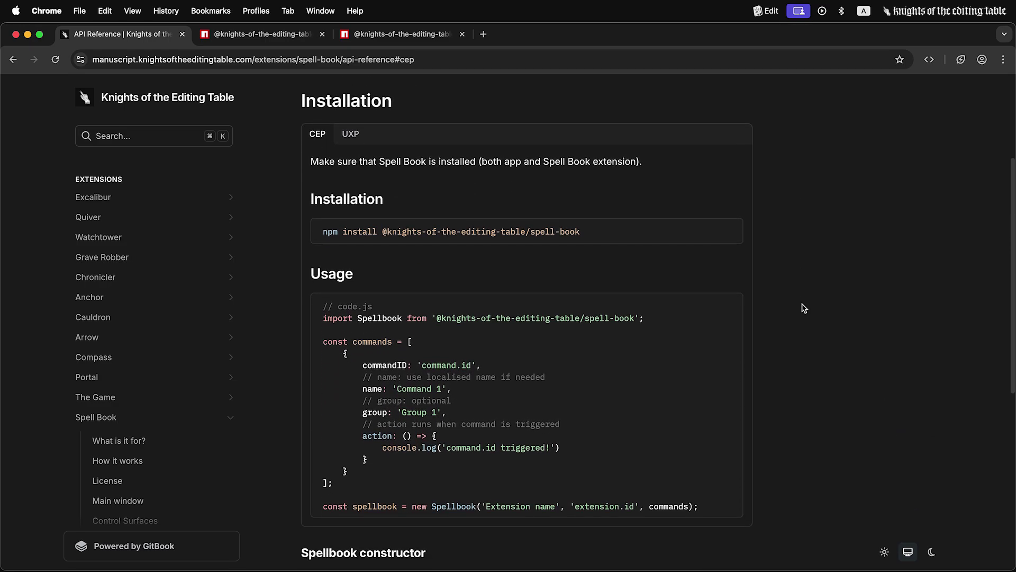
{"action": "scroll", "coordinate": [804, 308], "scroll_direction": "down", "scroll_amount": 6}
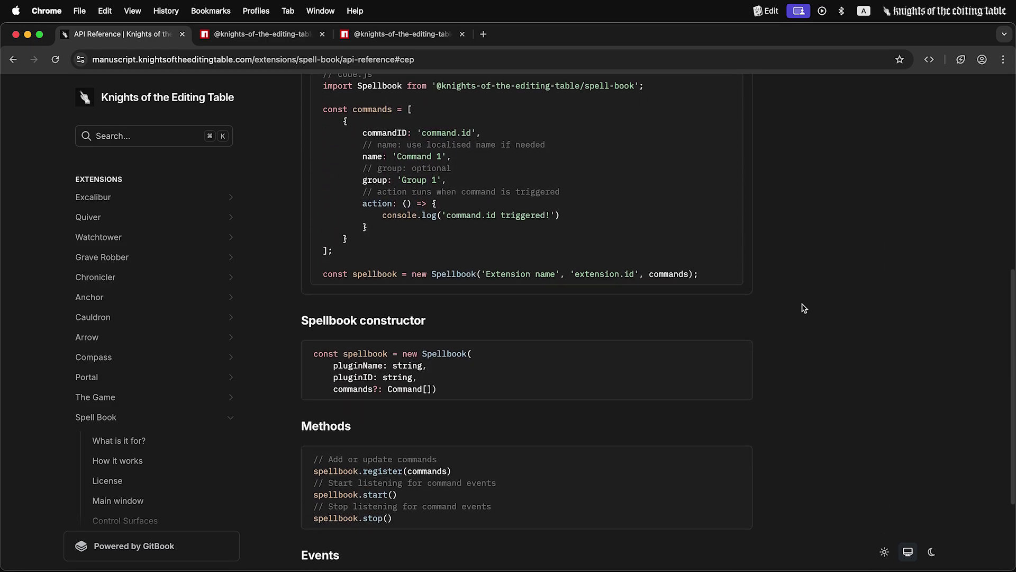
{"action": "scroll", "coordinate": [803, 308], "scroll_direction": "down", "scroll_amount": 2}
{"action": "left_click", "coordinate": [262, 35]}
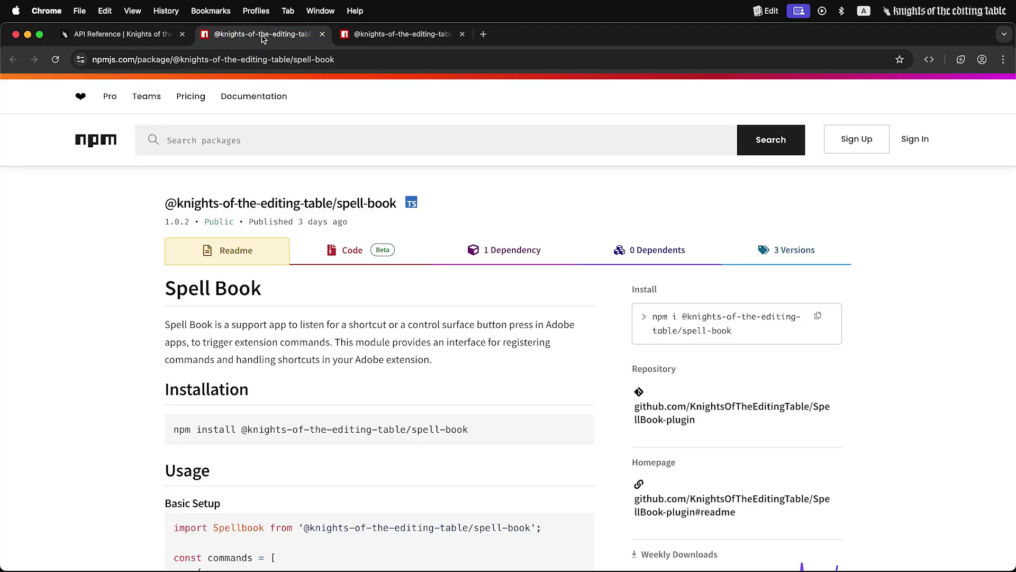
{"action": "left_click", "coordinate": [381, 33]}
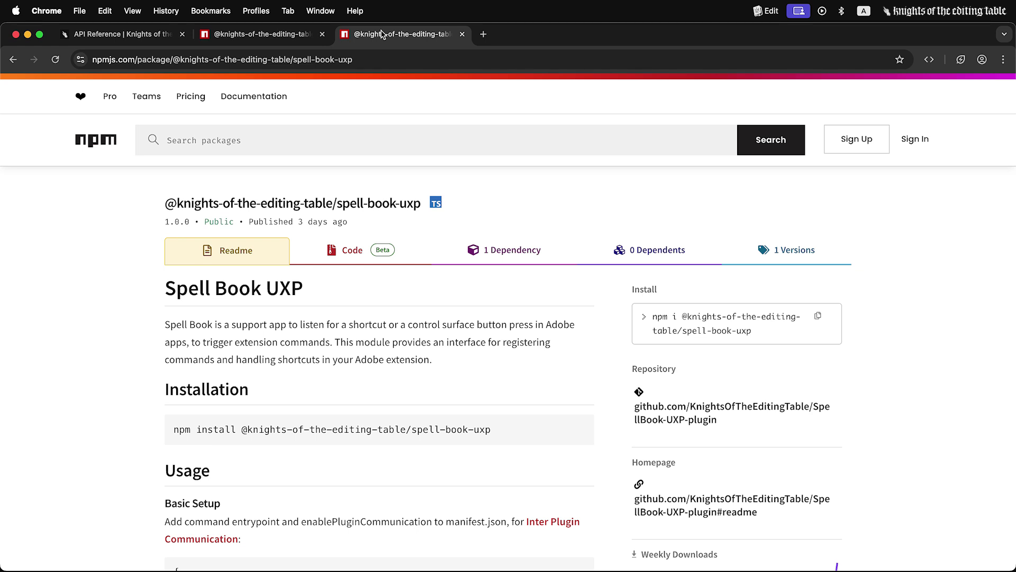